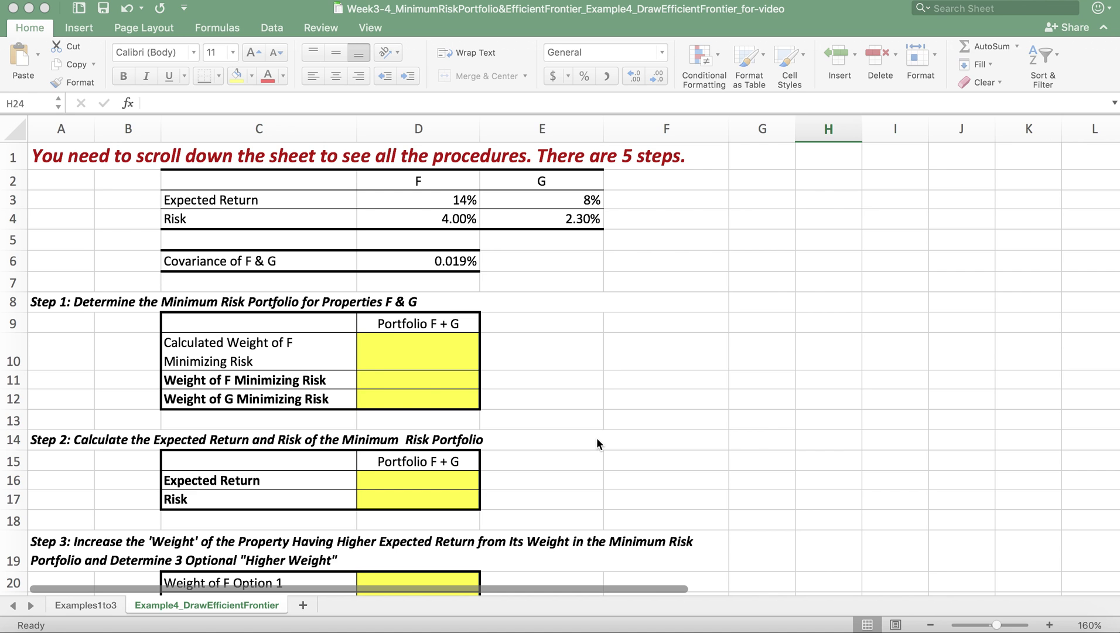
Step: Review the five procedure sections laid out down the worksheet, from the minimum risk portfolio to the efficient frontier table
scroll(597, 438, down, 3)
scroll(597, 438, down, 10)
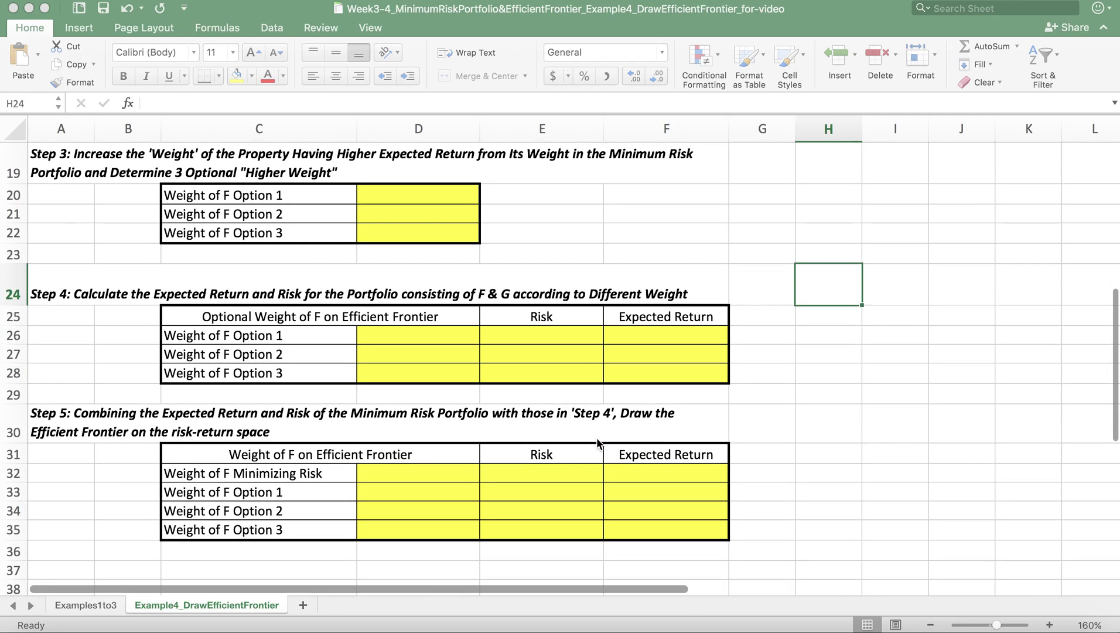
scroll(597, 436, down, 1)
scroll(597, 437, up, 3)
scroll(597, 440, up, 10)
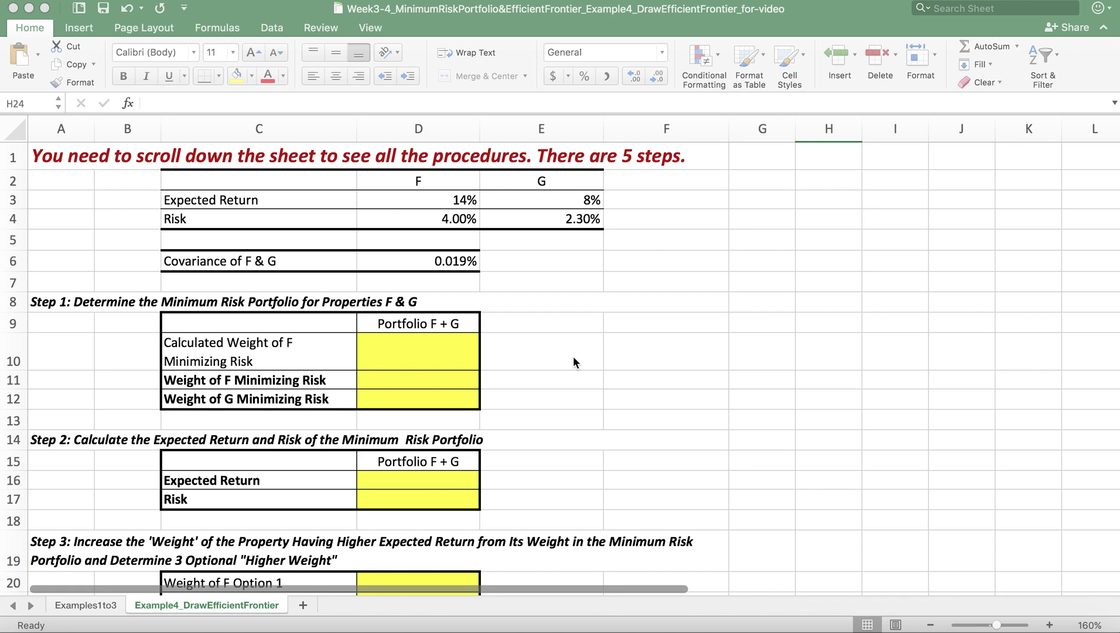
Step: Start the formula in D10 for F's risk-minimizing weight with the numerator (E4^2-D6)
click(436, 354)
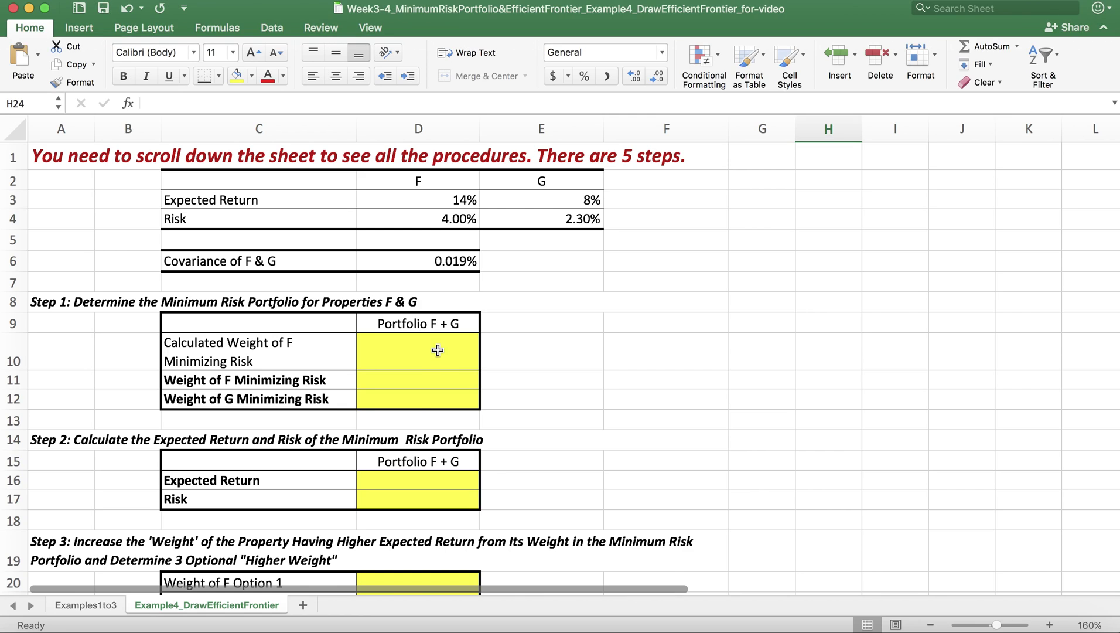
click(437, 351)
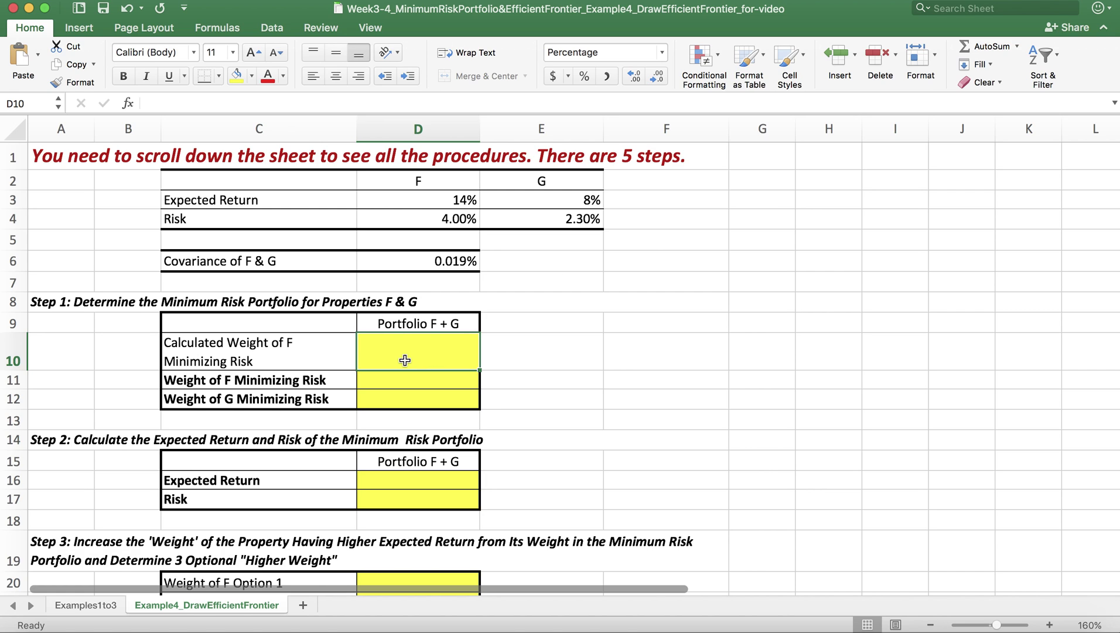
text(=)
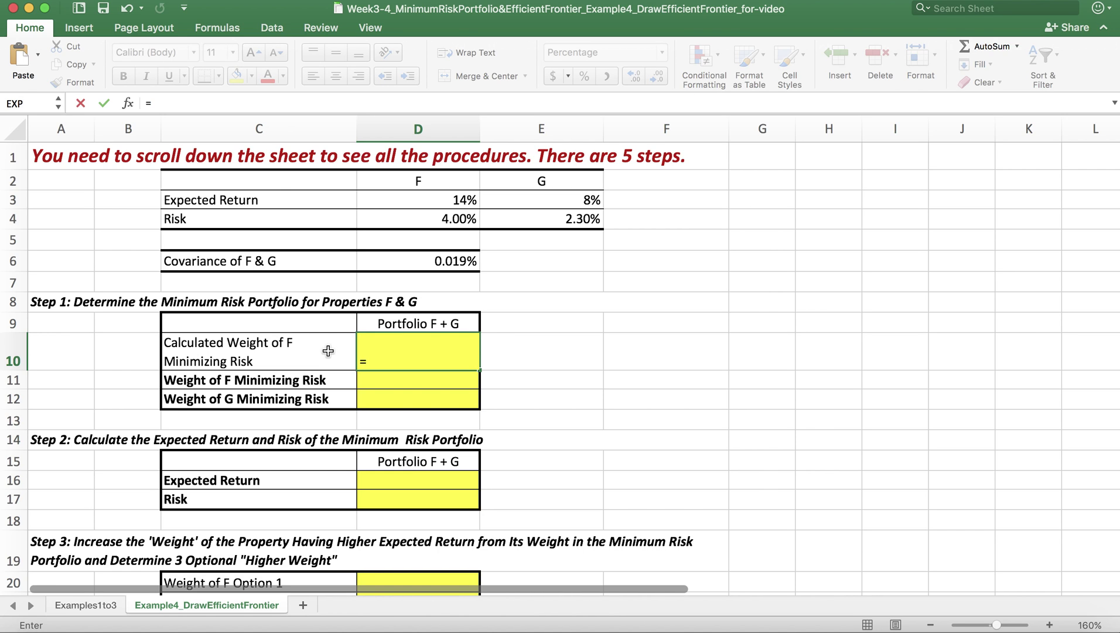
text(()
click(324, 350)
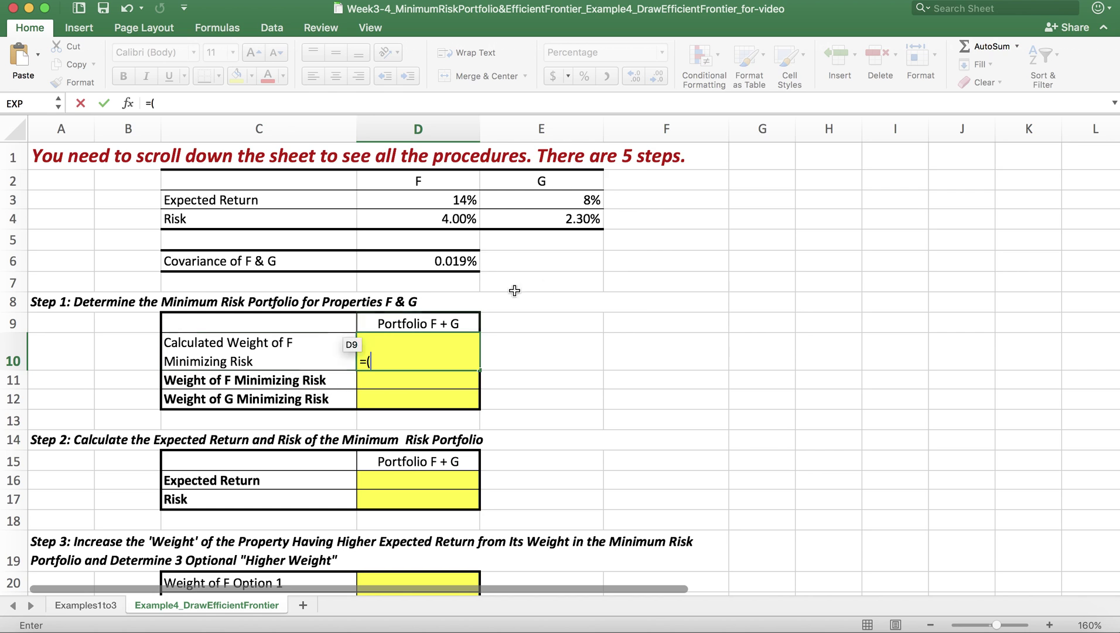
click(586, 218)
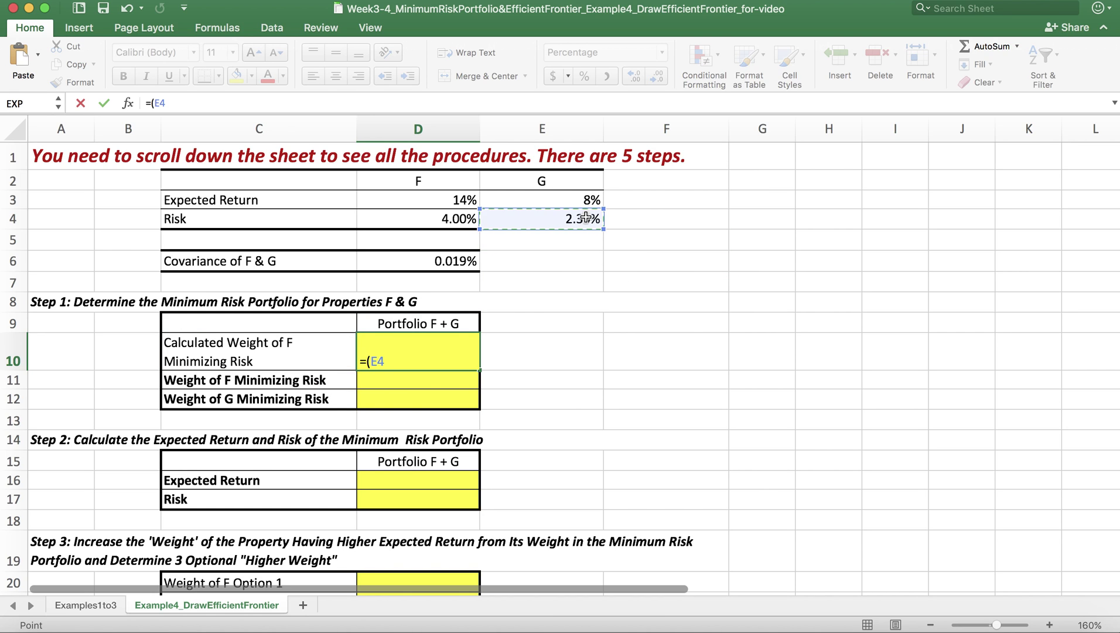
text(^2-)
click(462, 267)
text())
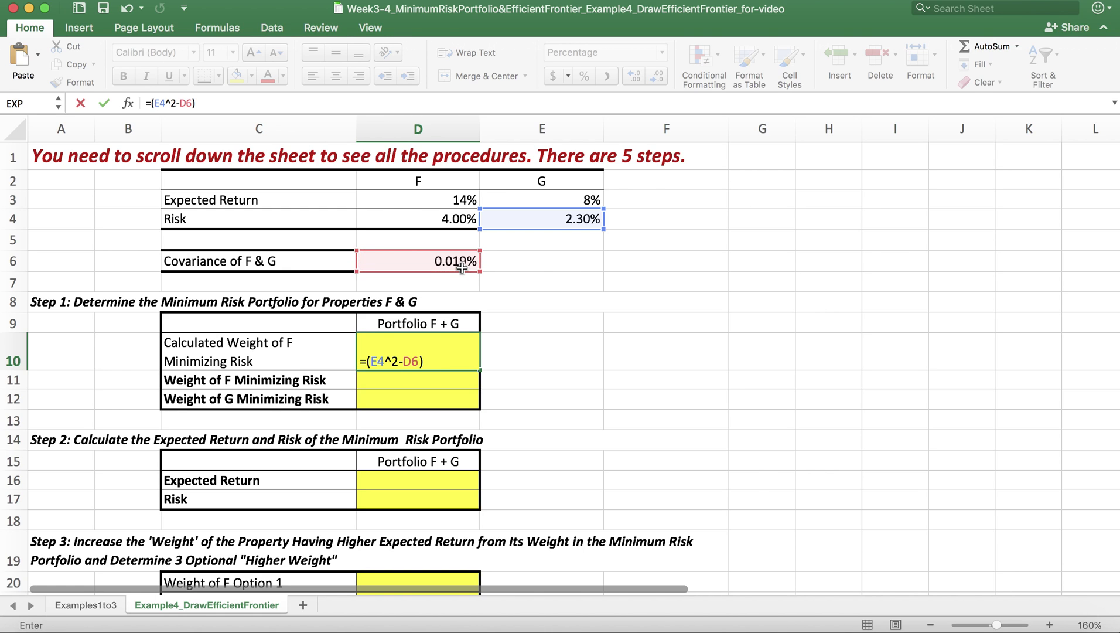
Step: Complete the D10 formula by dividing the numerator by (D4^2+E4^2-2*D6)
text(/()
click(461, 218)
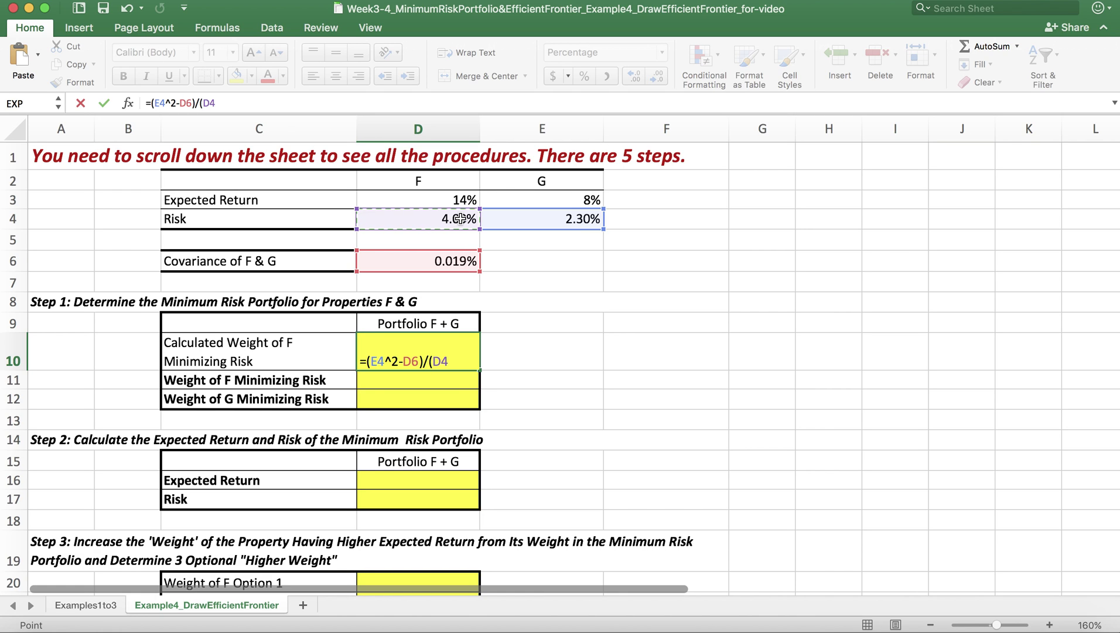
text(^2+)
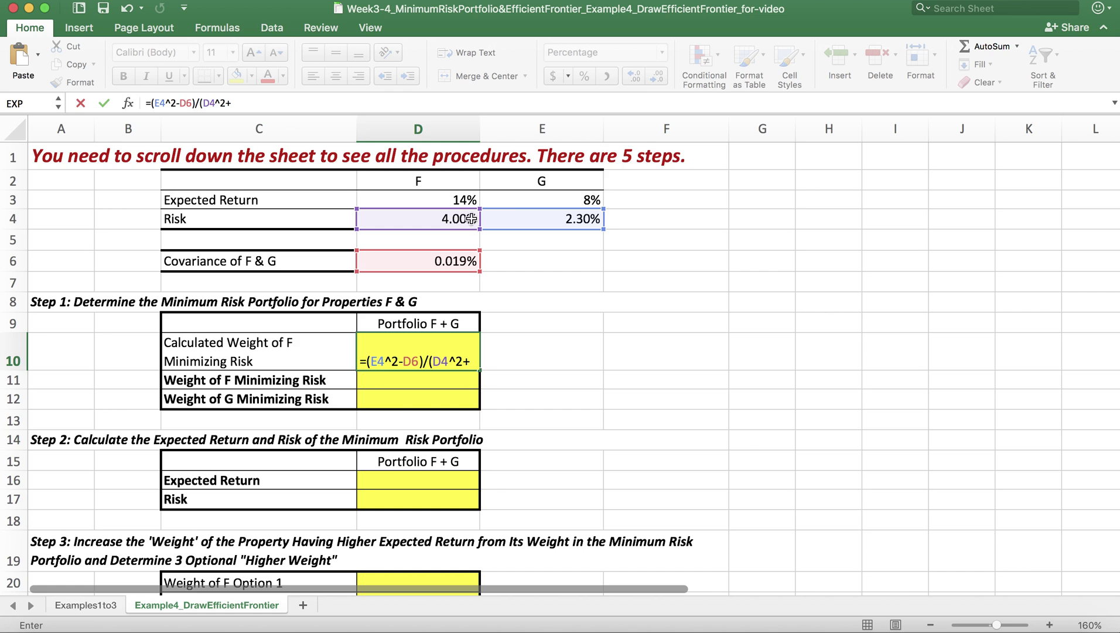
click(547, 220)
text(^)
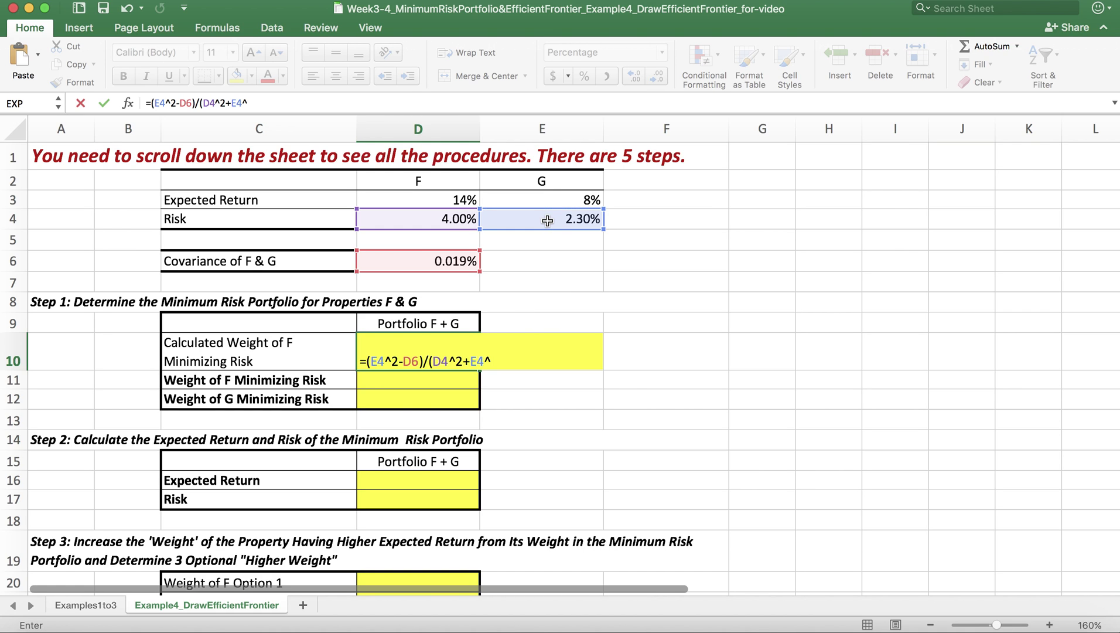
text(2-2*)
click(460, 260)
text())
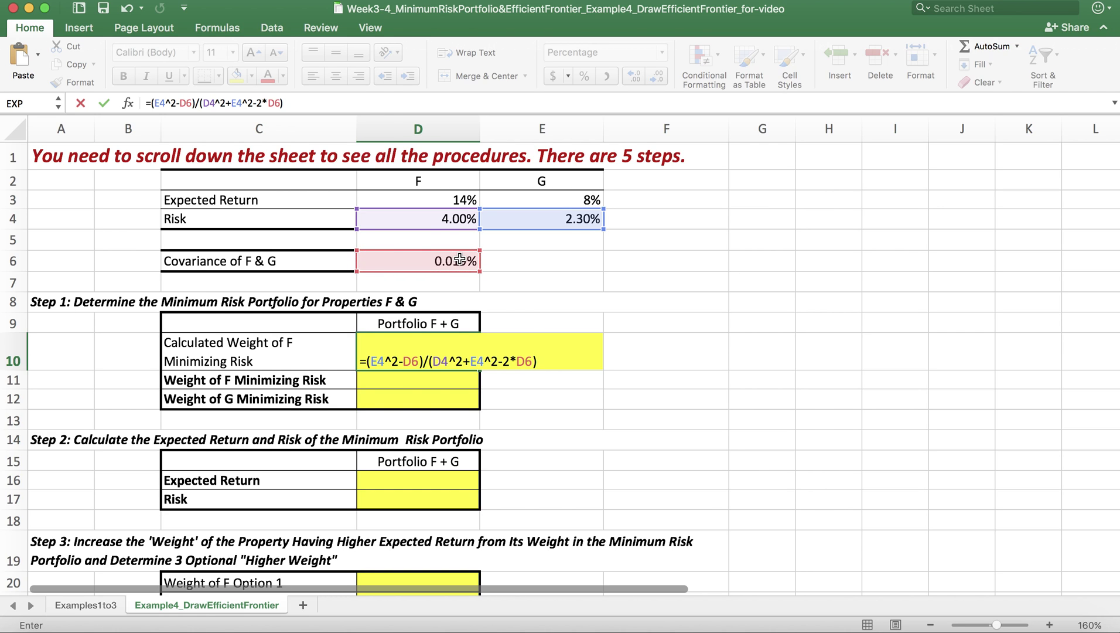
key(Return)
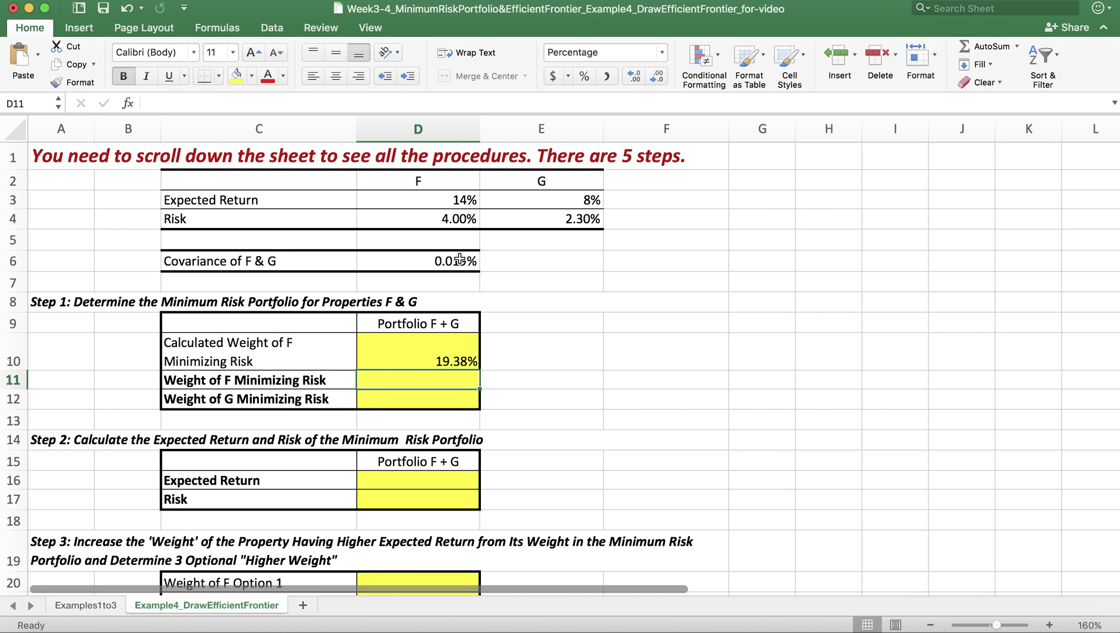
Step: Link the Weight of F Minimizing Risk in D11 to the calculated weight with =D10
scroll(551, 427, down, 3)
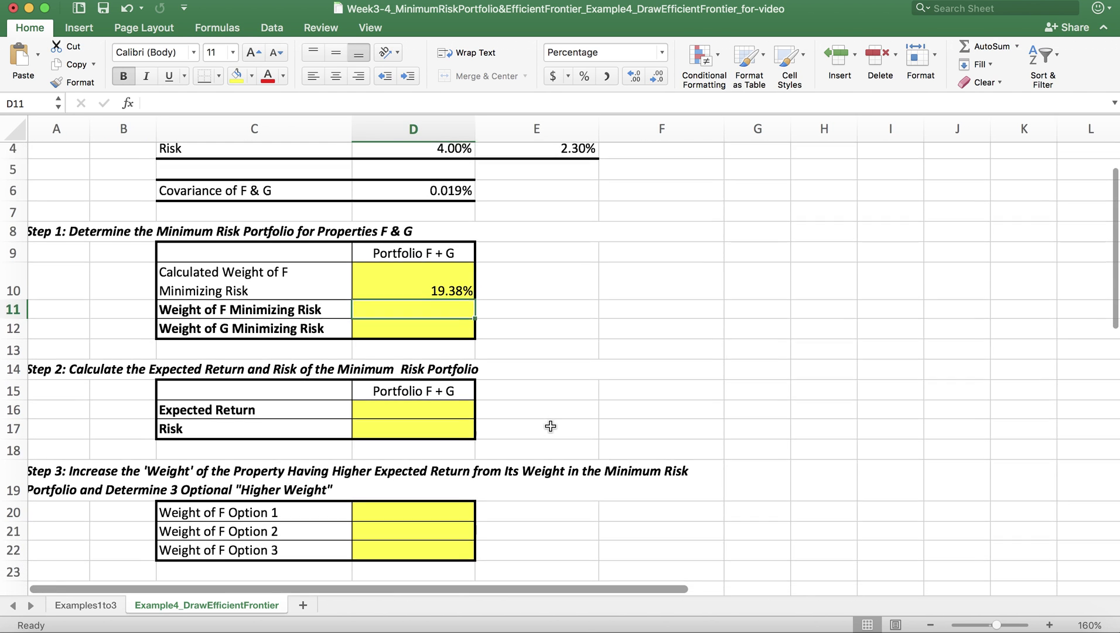
scroll(551, 426, up, 2)
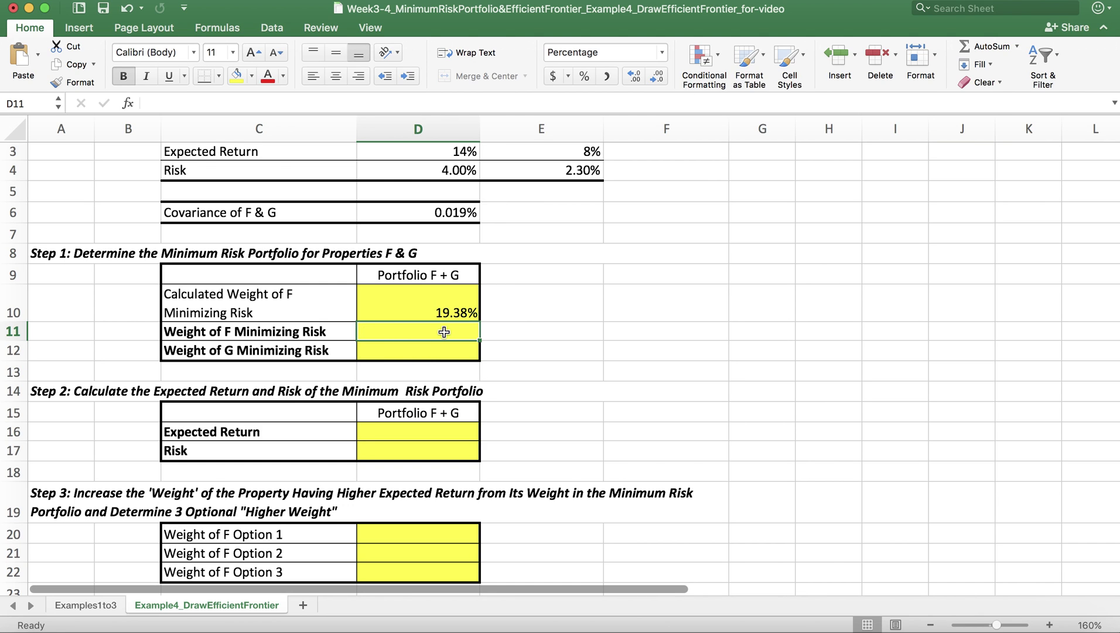
text(=)
click(463, 308)
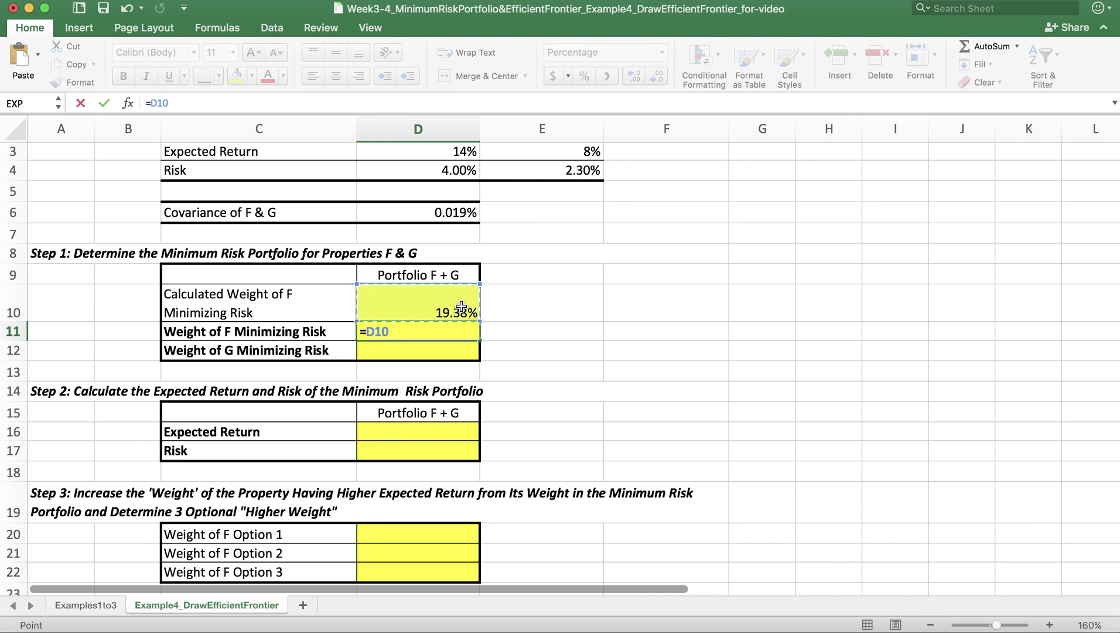
key(Return)
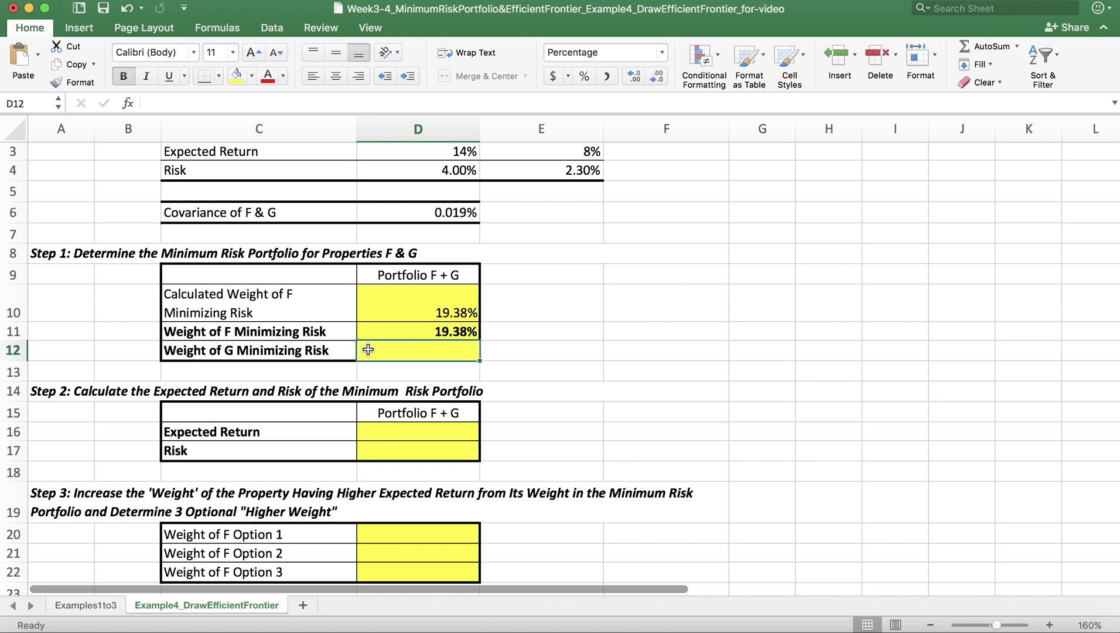
Step: Calculate the Weight of G Minimizing Risk in D12 with =100%-D11
text(=)
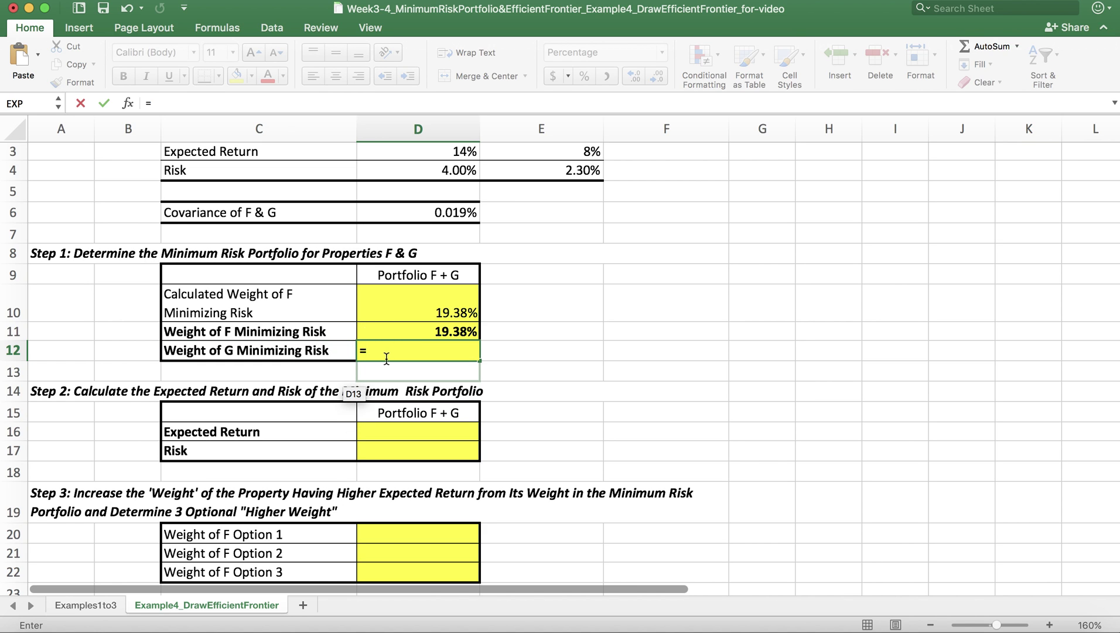
text(100%-)
click(419, 334)
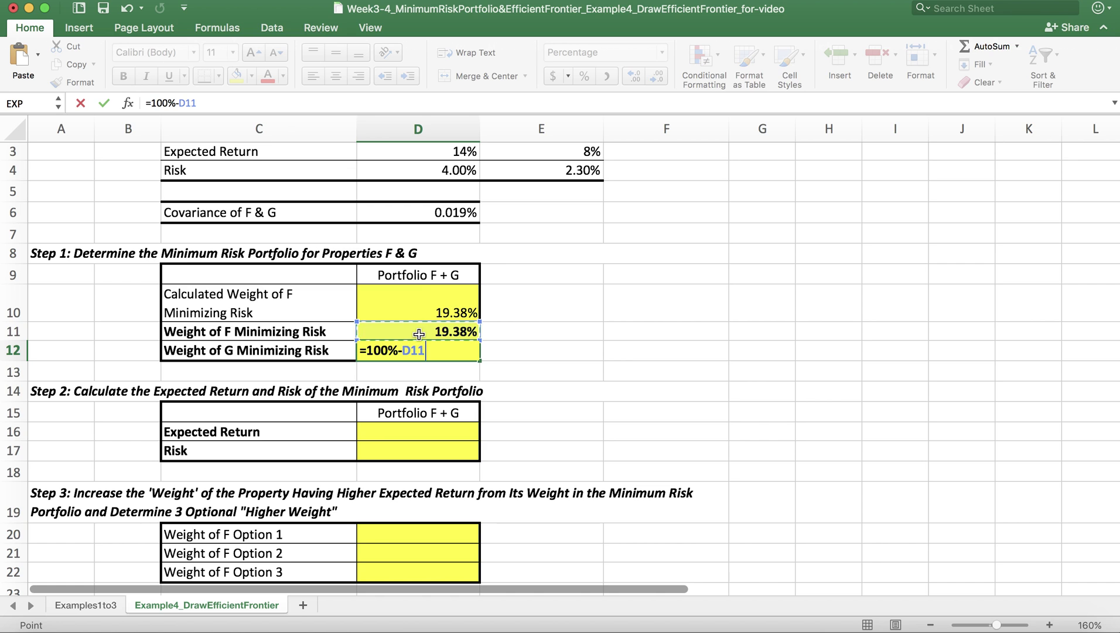
key(Return)
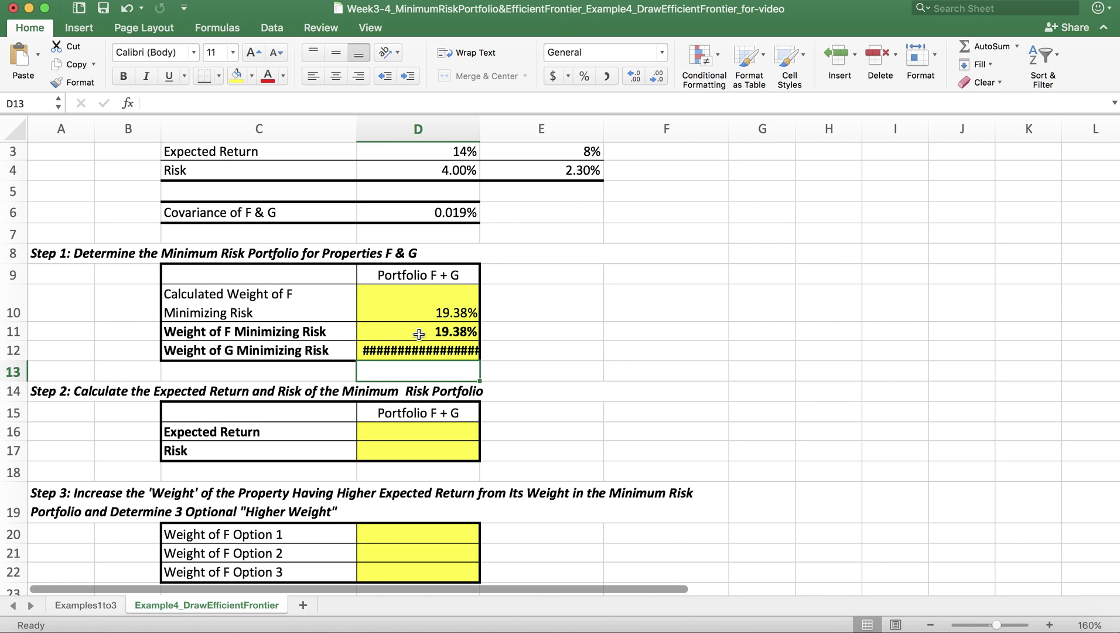
Step: Format the weight of G in D12 as a percentage with 2 decimal places
click(429, 349)
right_click(430, 349)
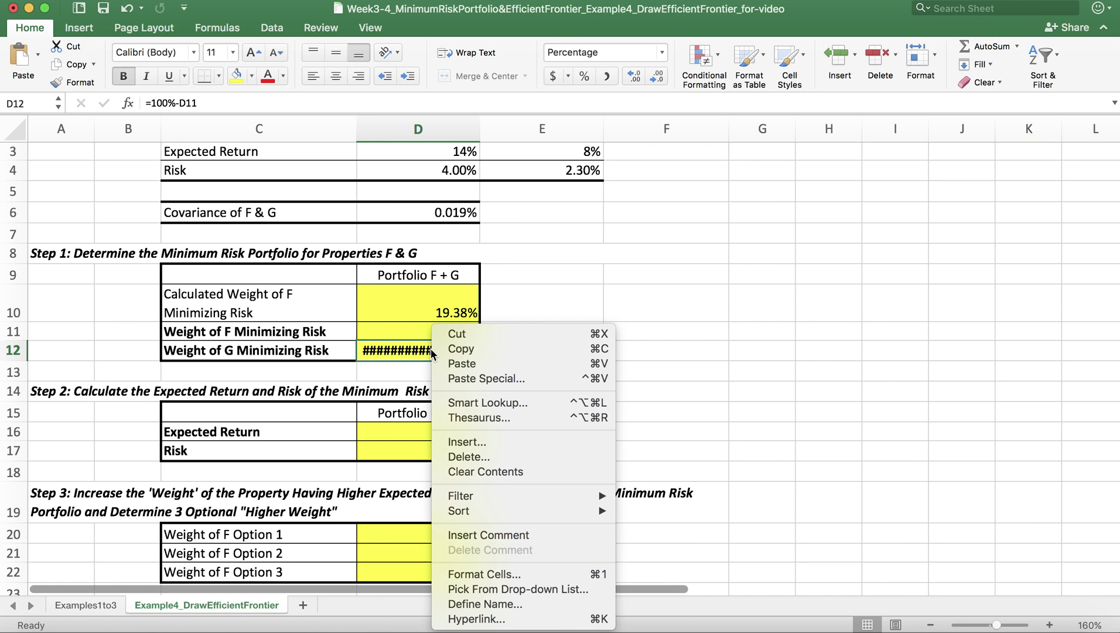
click(478, 575)
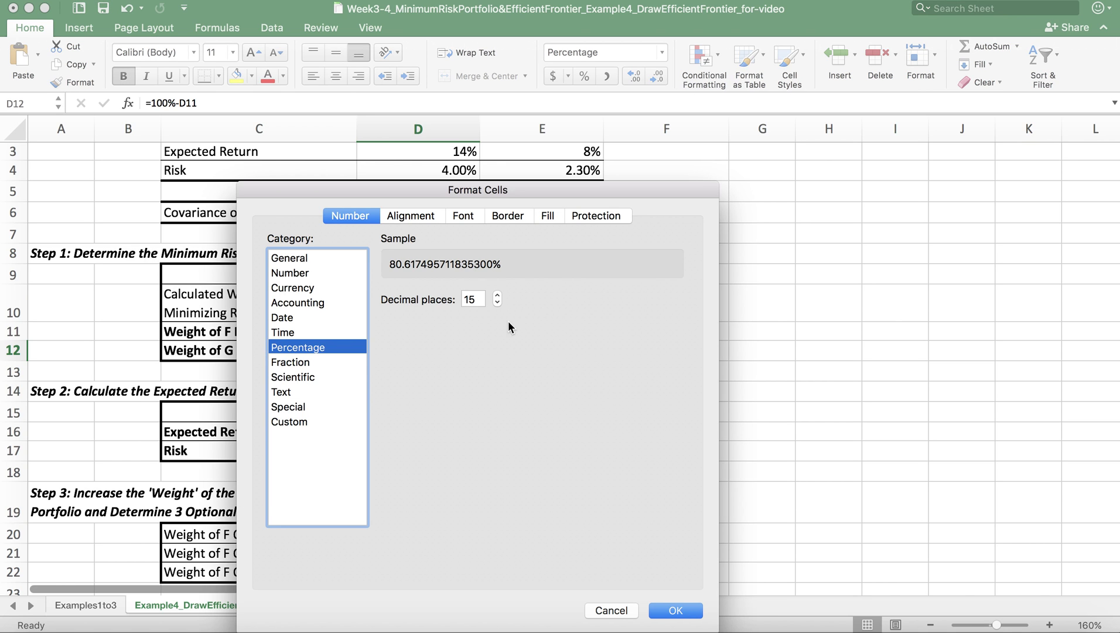
drag(483, 299, 460, 296)
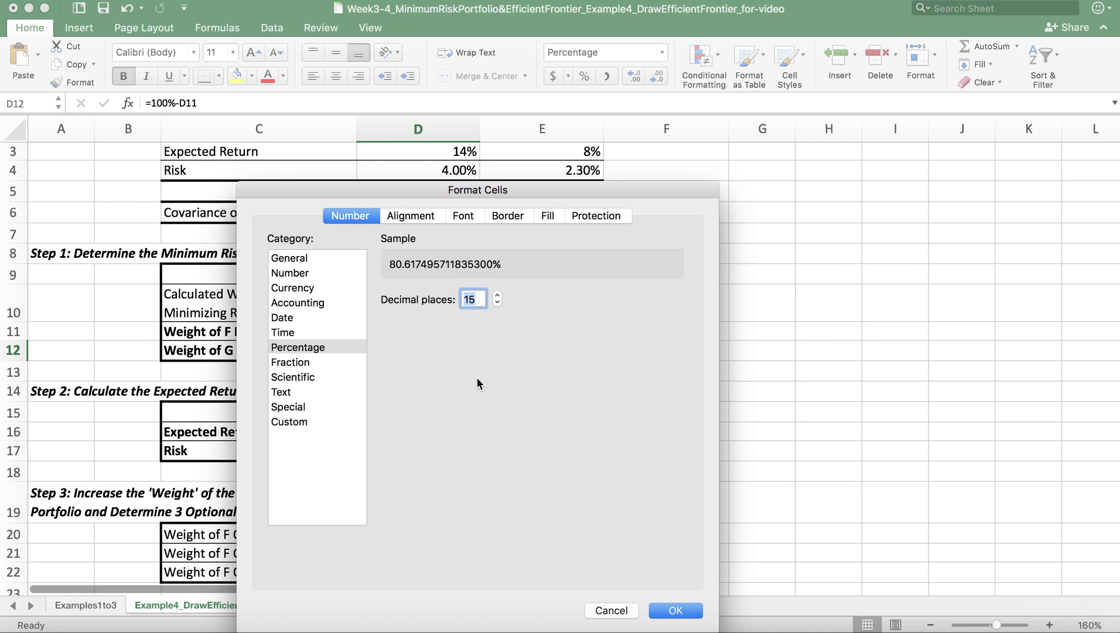
text(2)
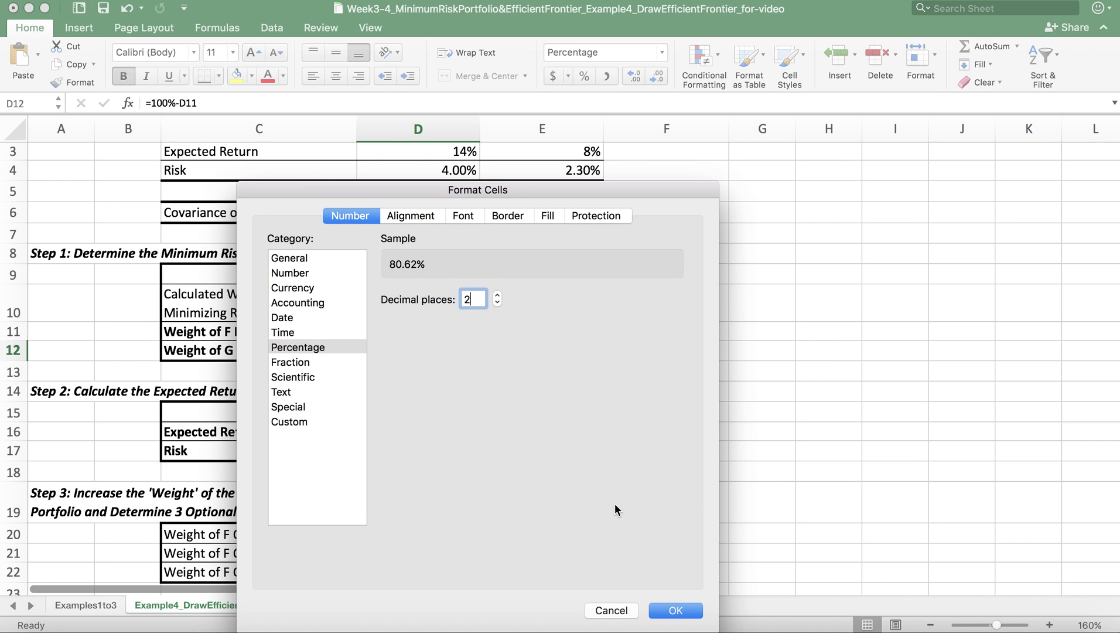
click(681, 610)
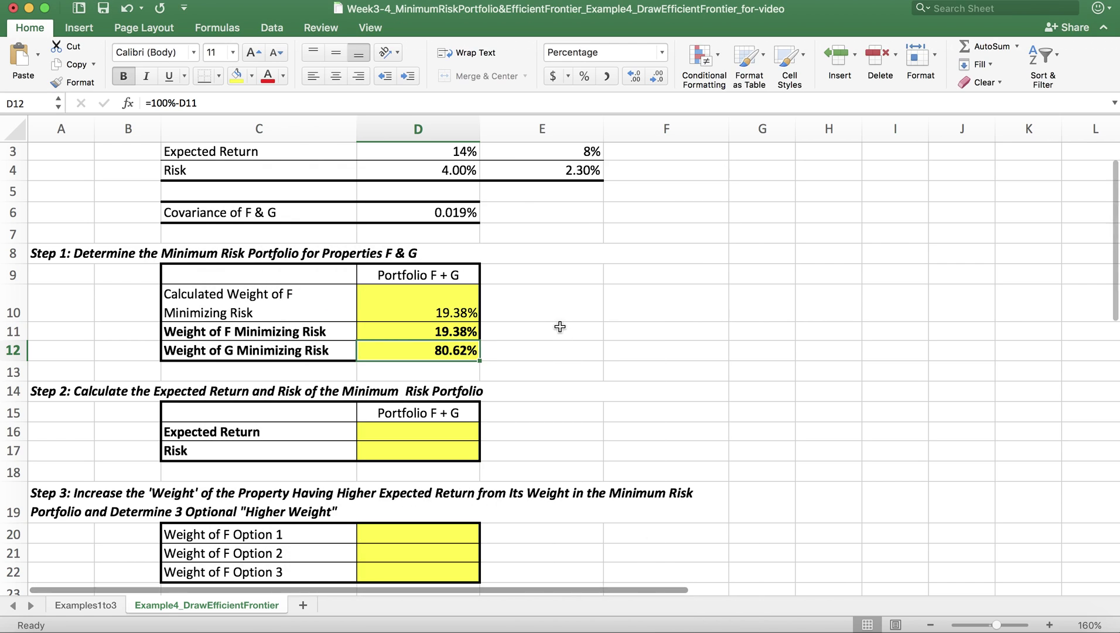
Step: Deselect the weight cell and save the workbook
click(542, 387)
click(579, 351)
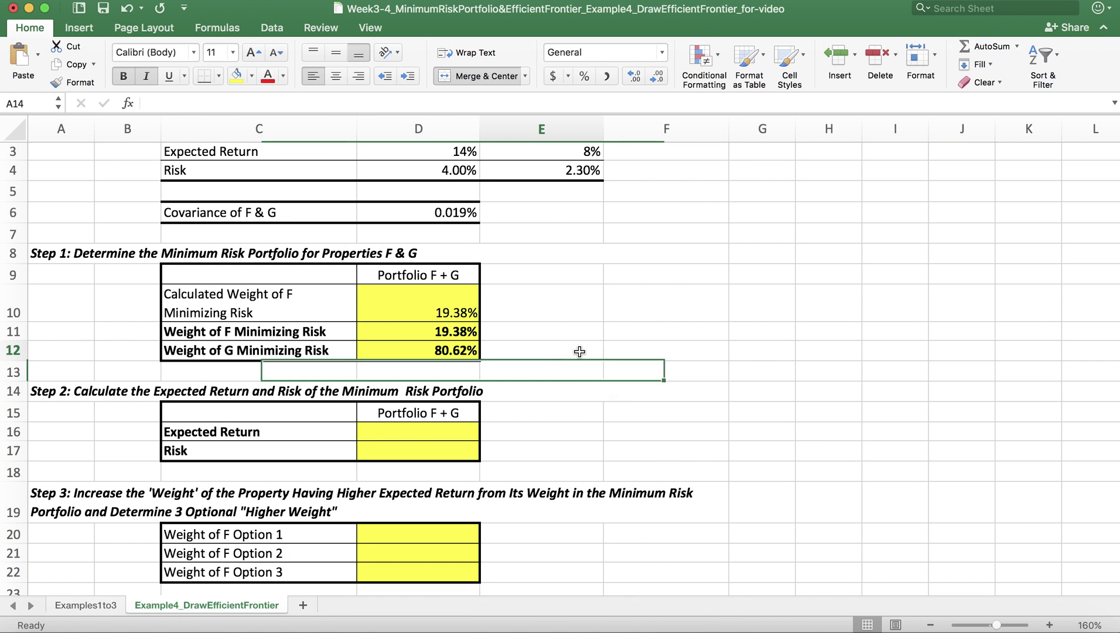
click(633, 354)
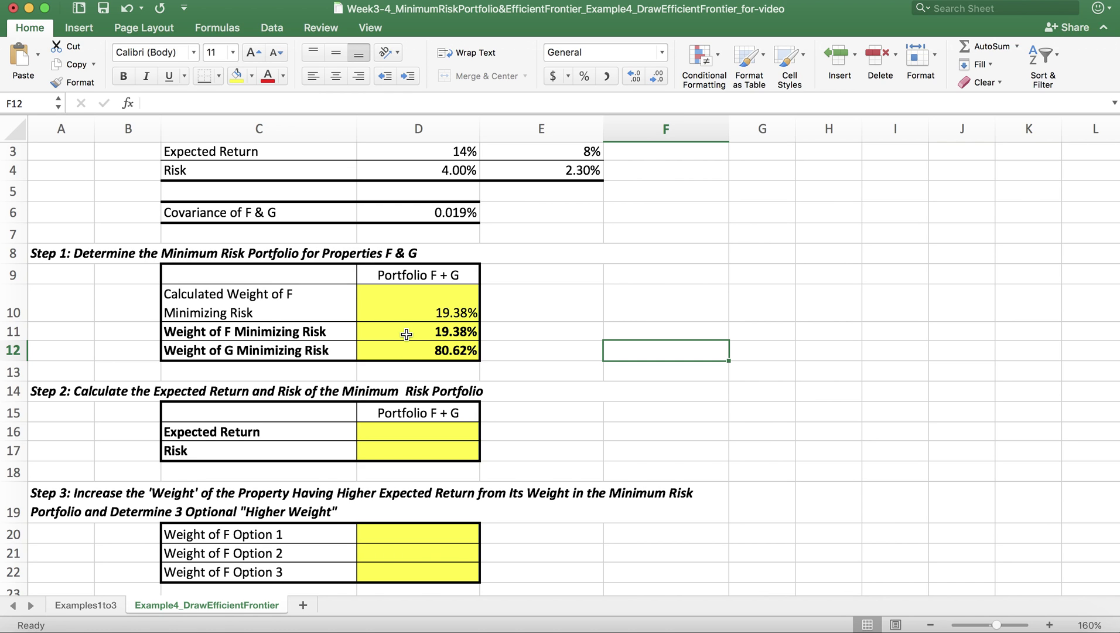
click(104, 9)
Step: Calculate the minimum risk portfolio's Expected Return in D16 with =D11*D3+D12*E3
scroll(542, 346, down, 5)
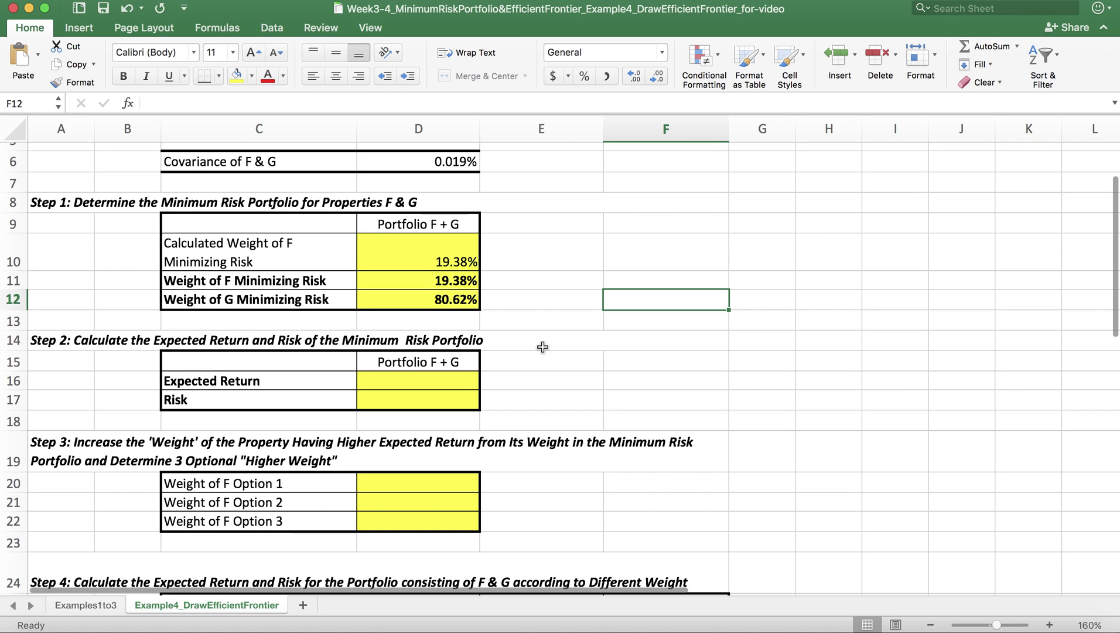
scroll(543, 347, down, 1)
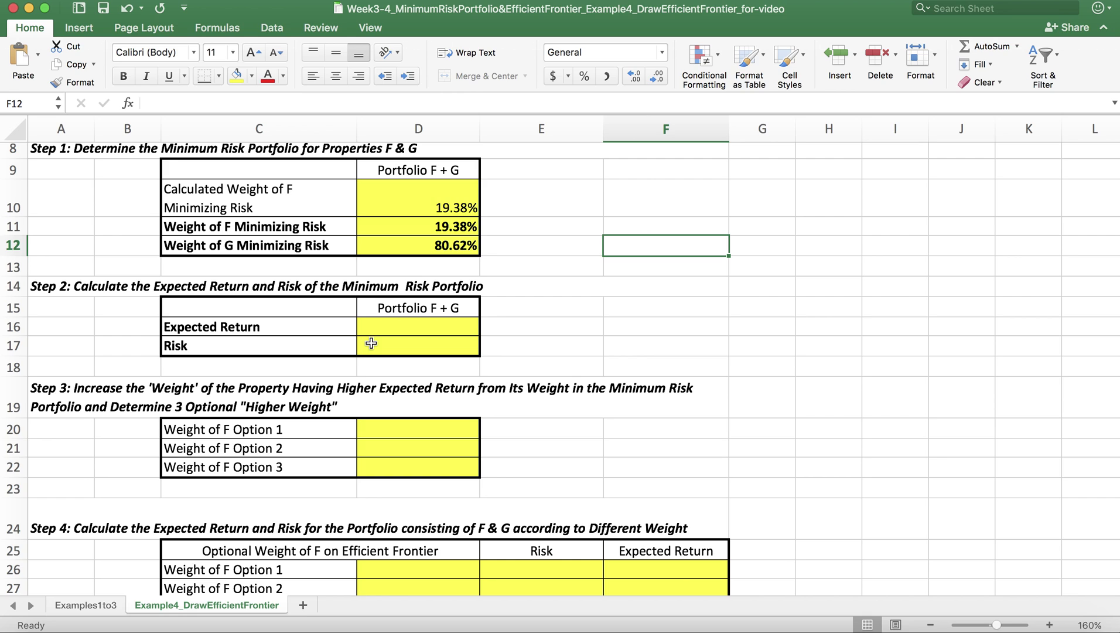
click(384, 326)
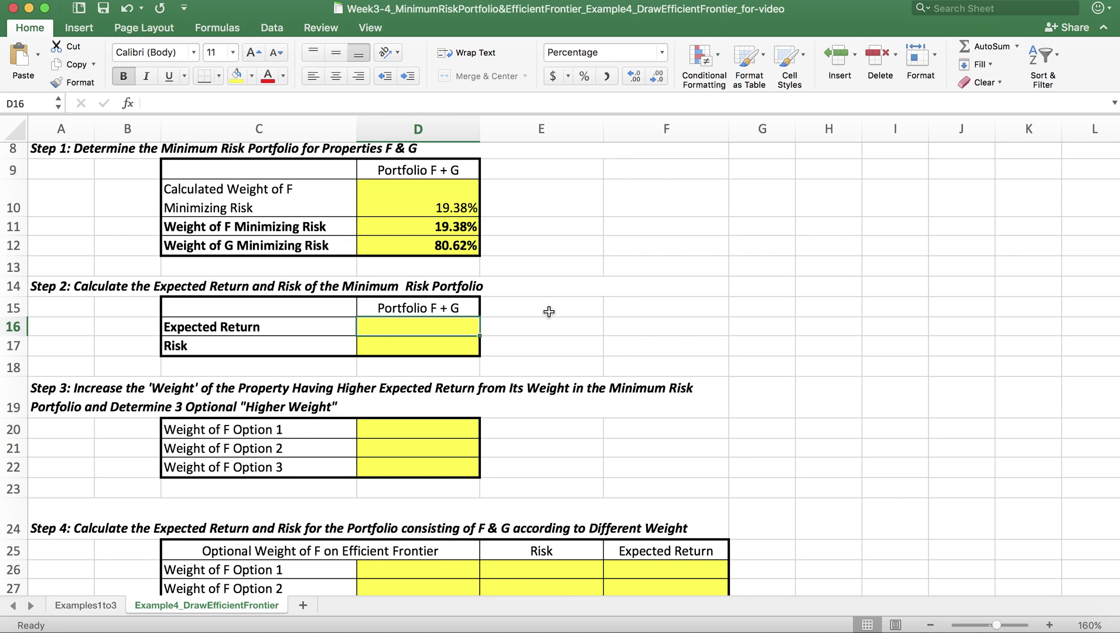
scroll(549, 312, up, 5)
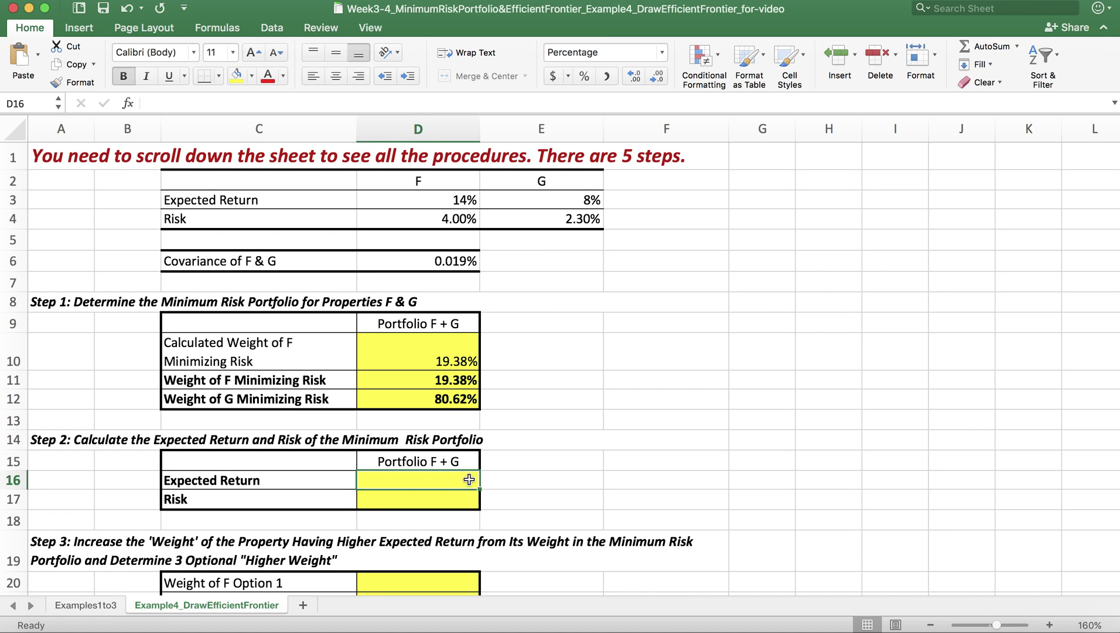
text(=)
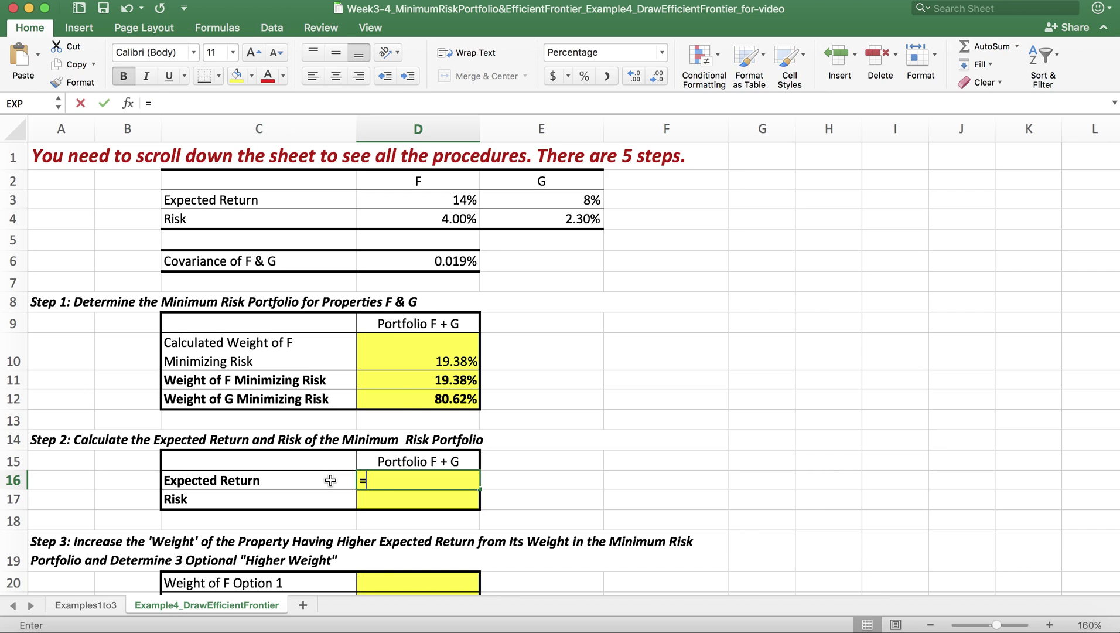
click(428, 381)
text(*)
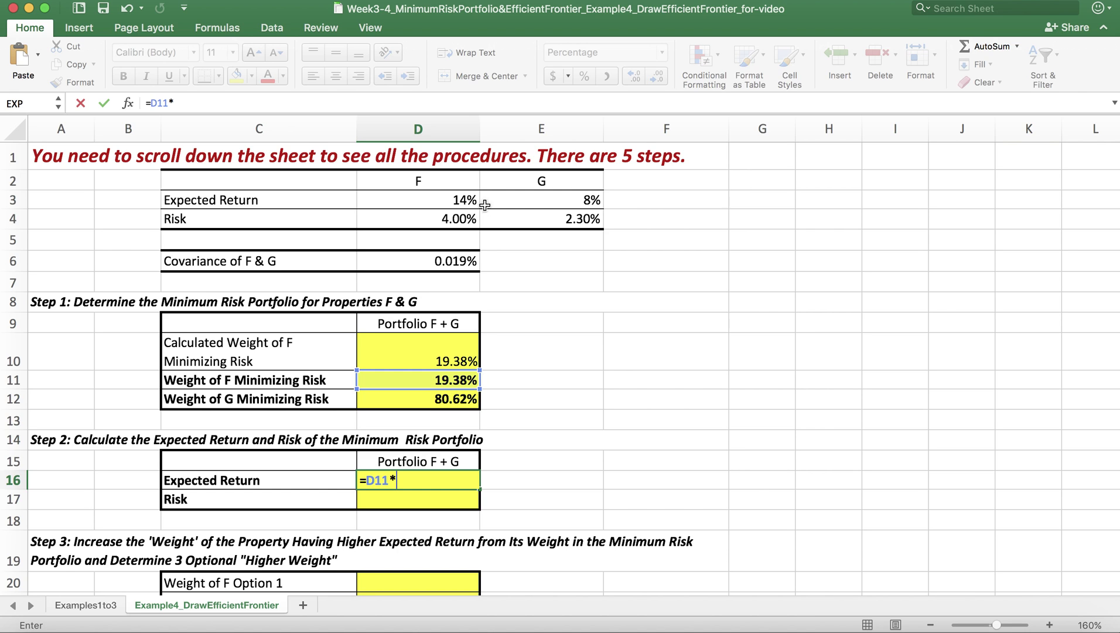
click(461, 198)
text(+)
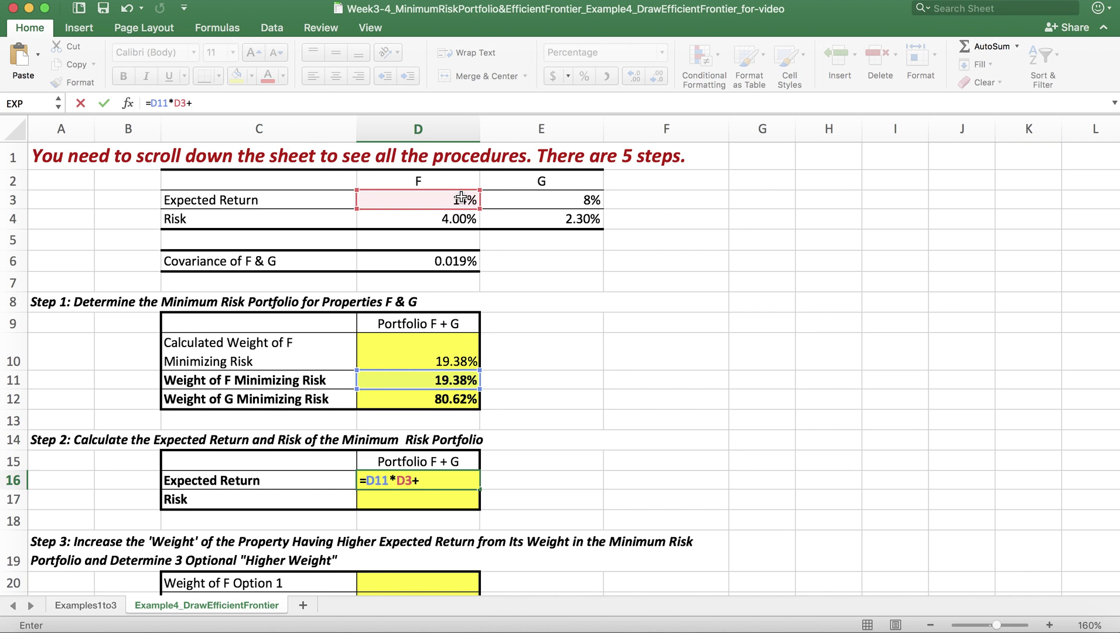
click(456, 398)
text(*)
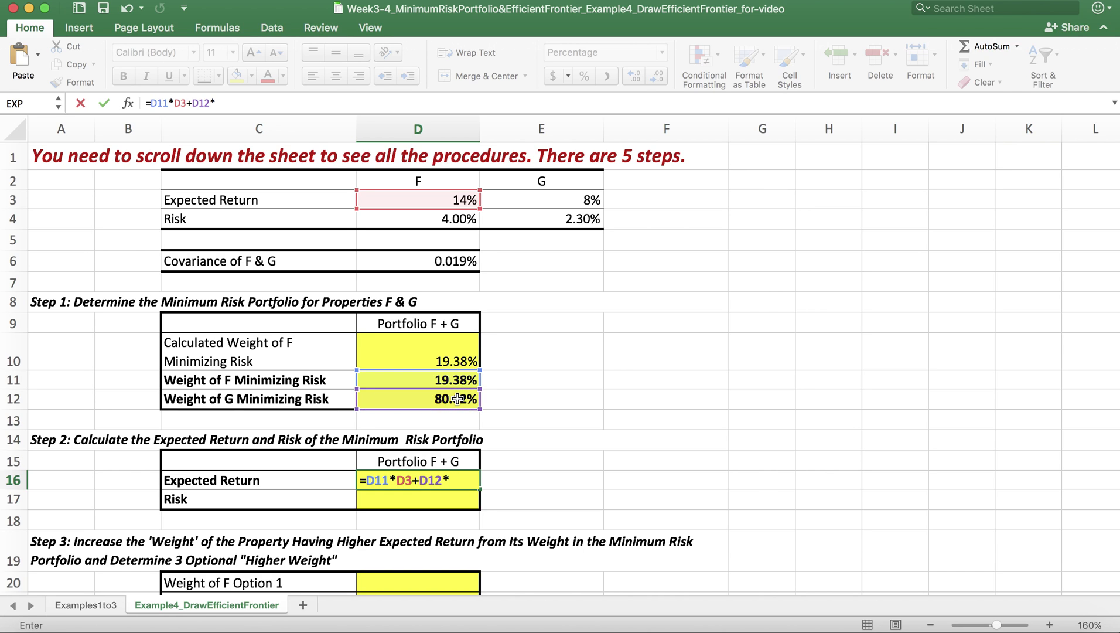
click(574, 203)
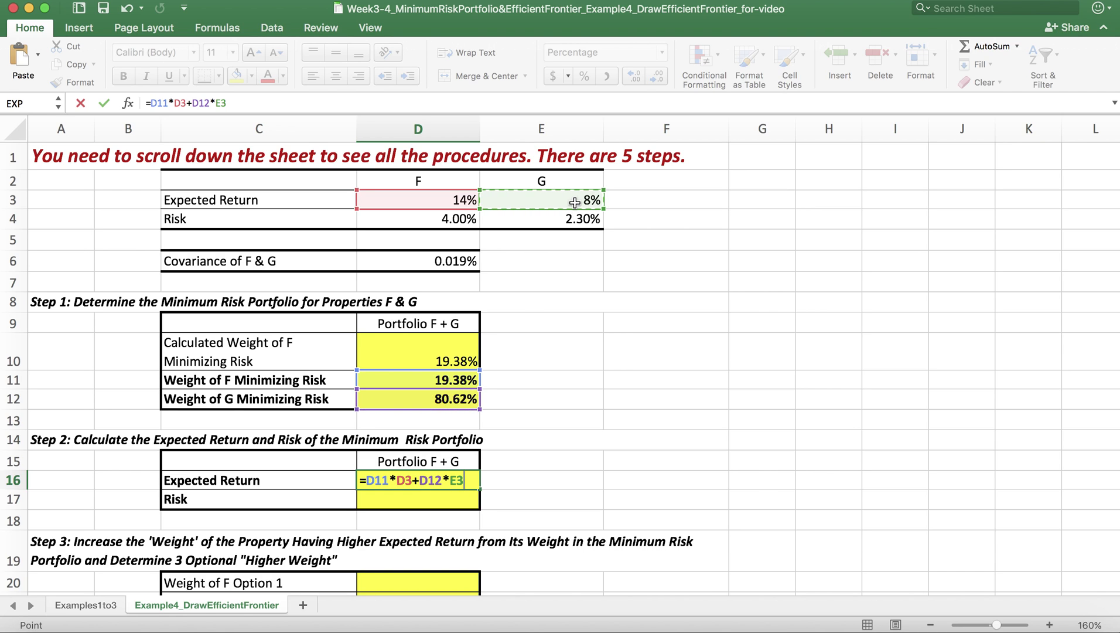
key(Return)
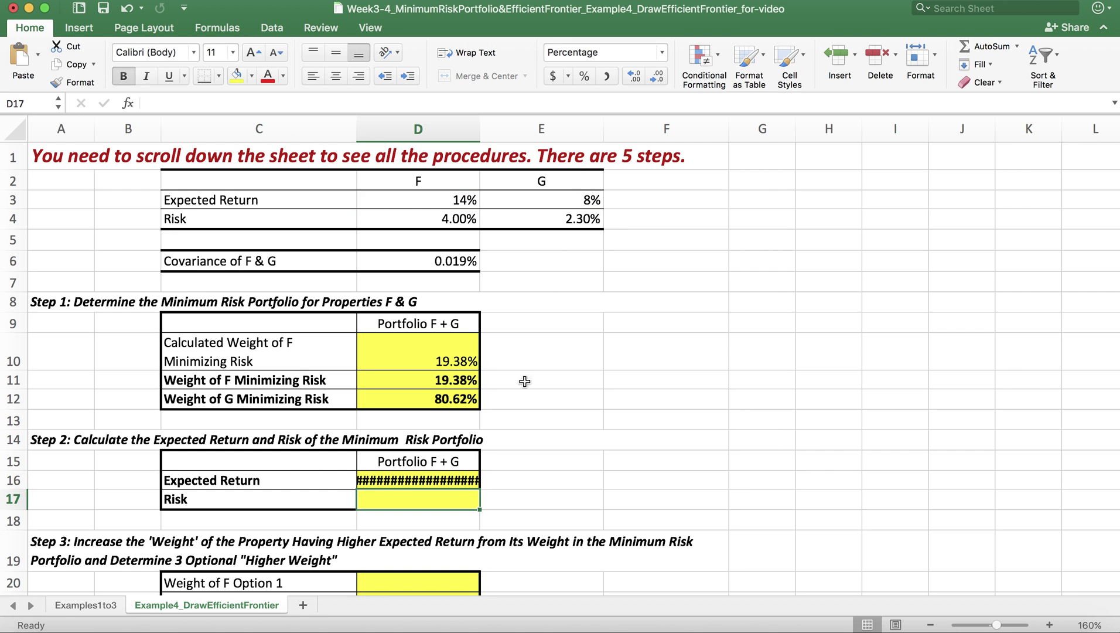
Step: Format the Expected Return in D16 as a percentage with 2 decimal places
click(457, 479)
right_click(456, 479)
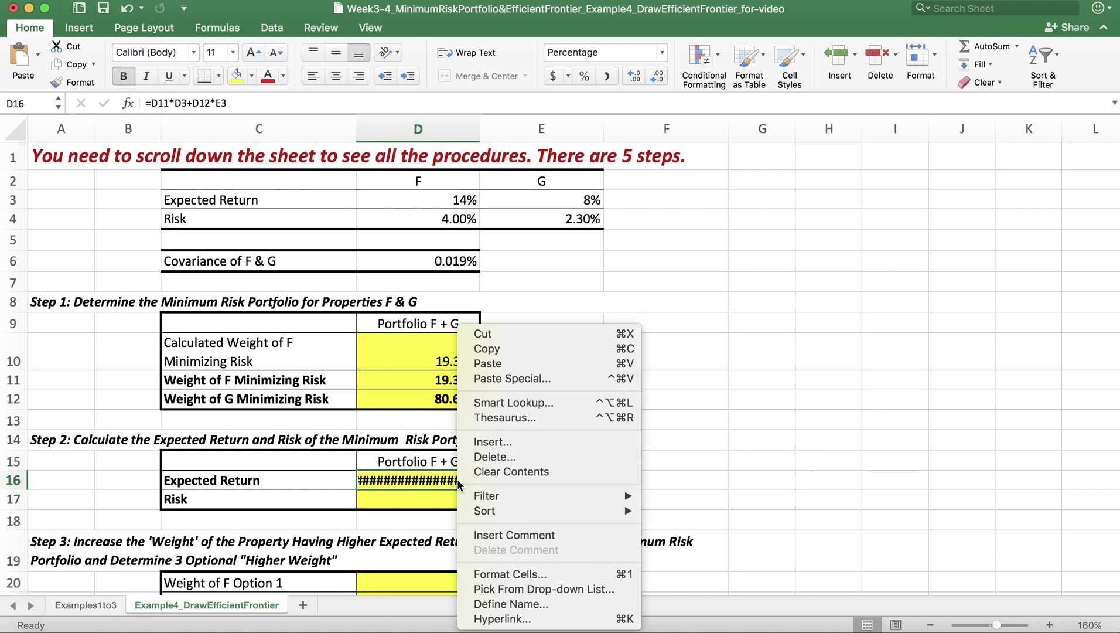
click(552, 576)
double_click(588, 186)
text(2)
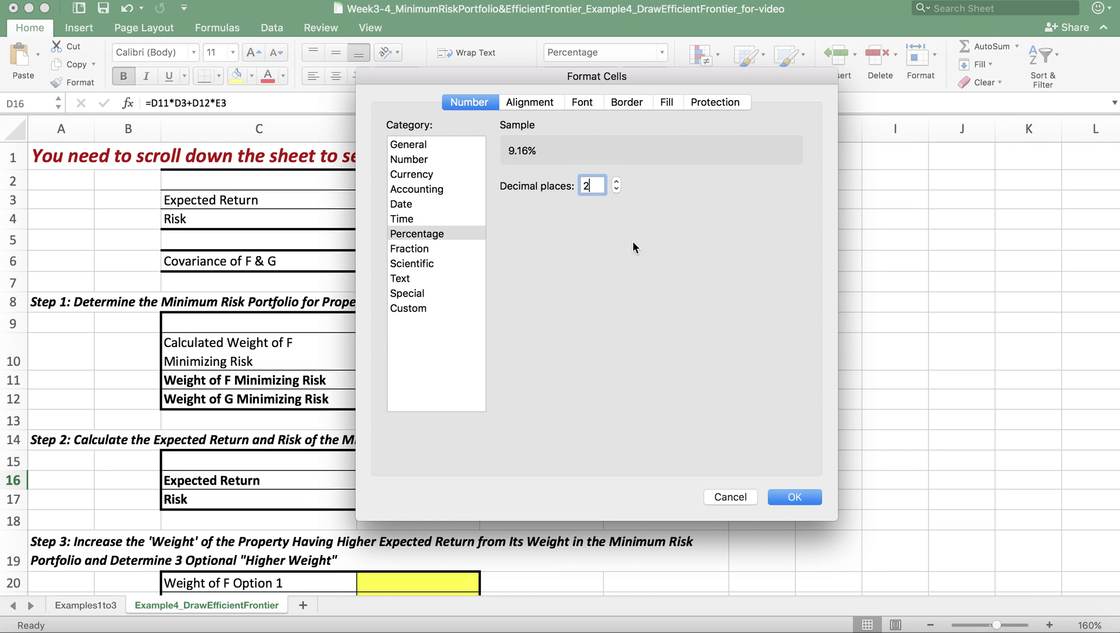
click(793, 498)
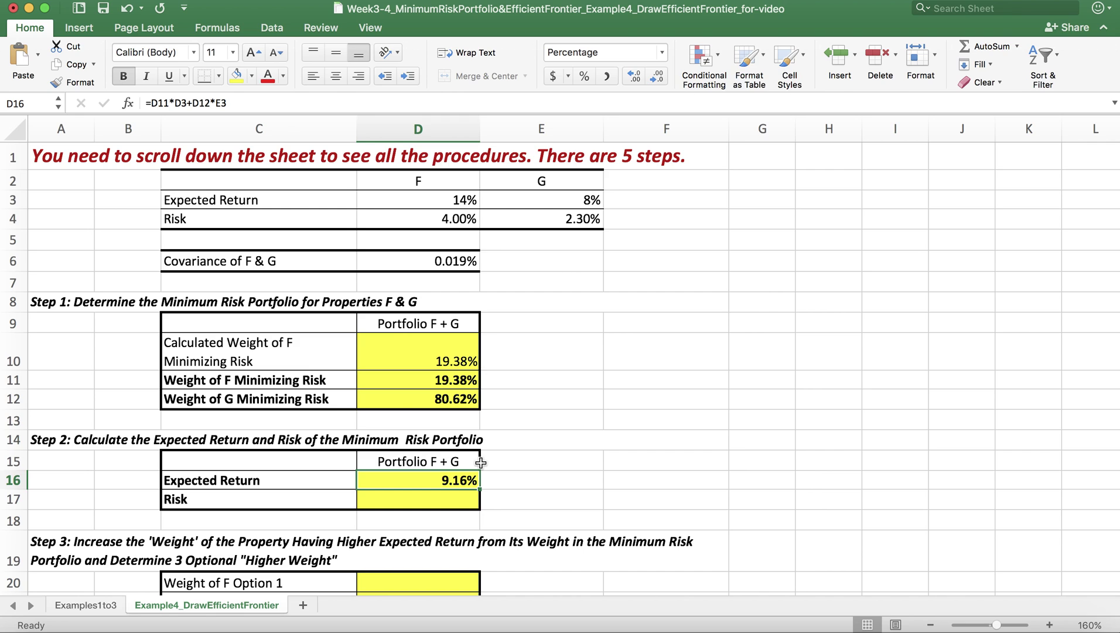
Step: Begin the portfolio Risk formula in D17 with property F's squared weight times its squared risk, =D11^2*D4^2+
click(461, 497)
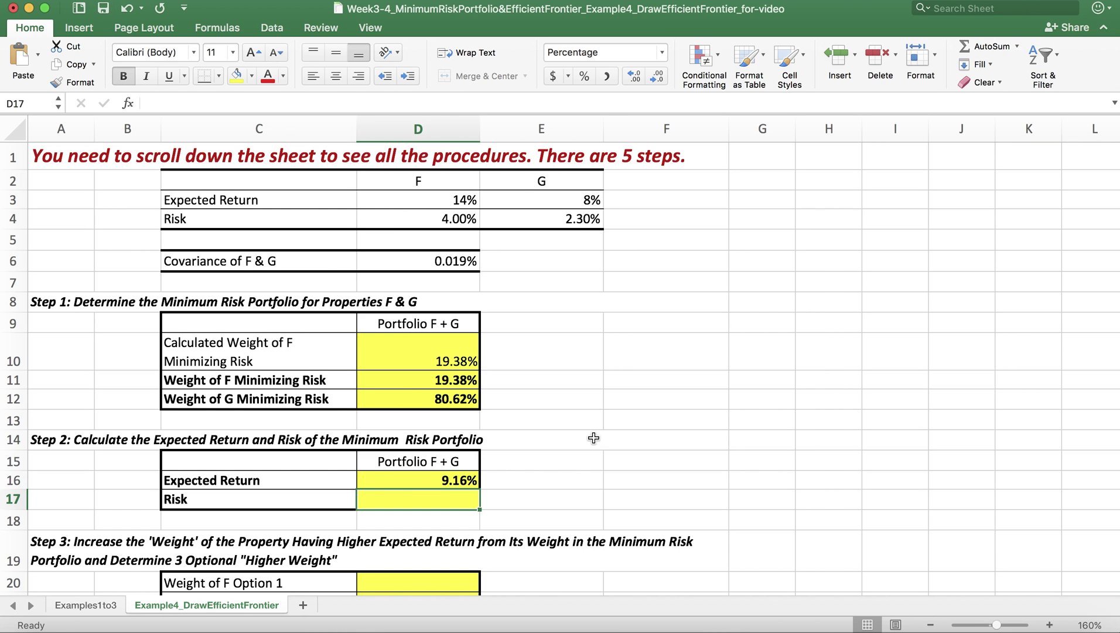
scroll(545, 456, down, 2)
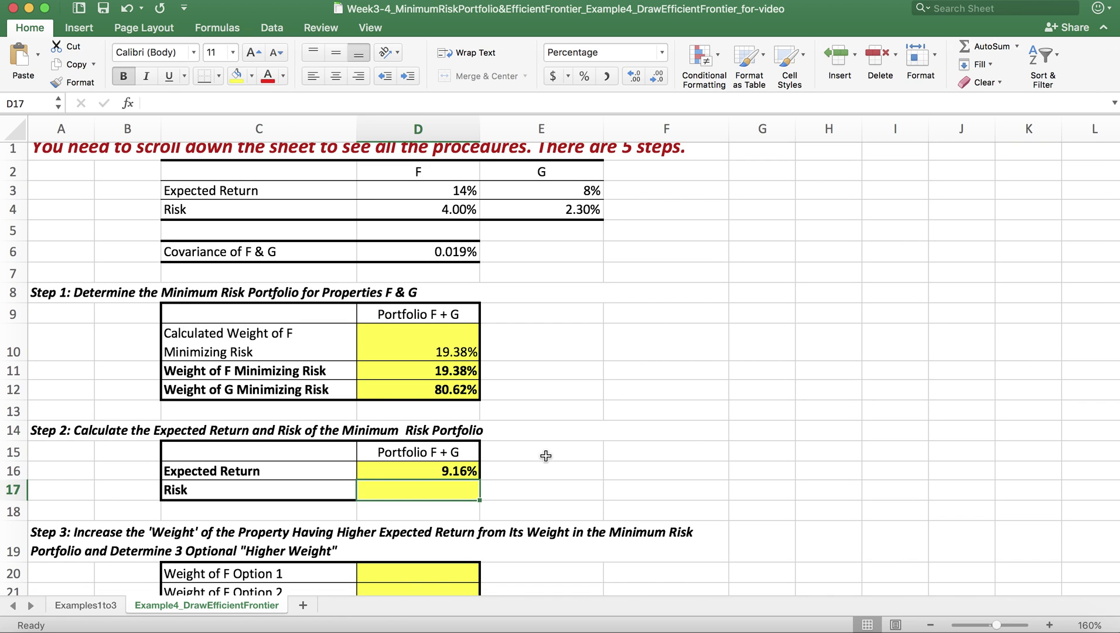
text(=)
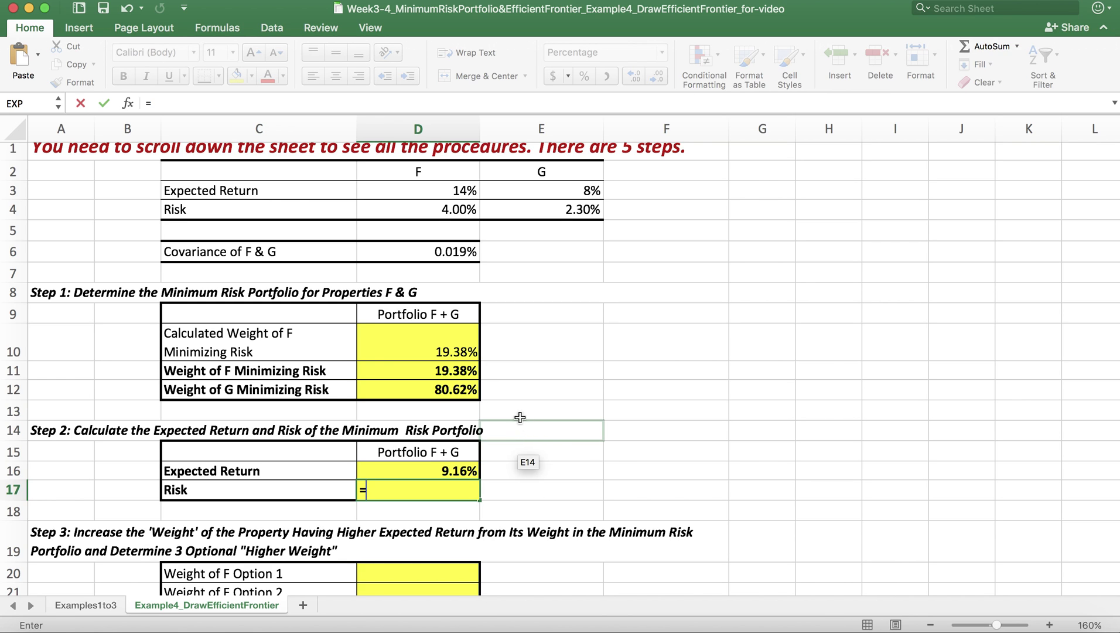
click(466, 371)
text(^2)
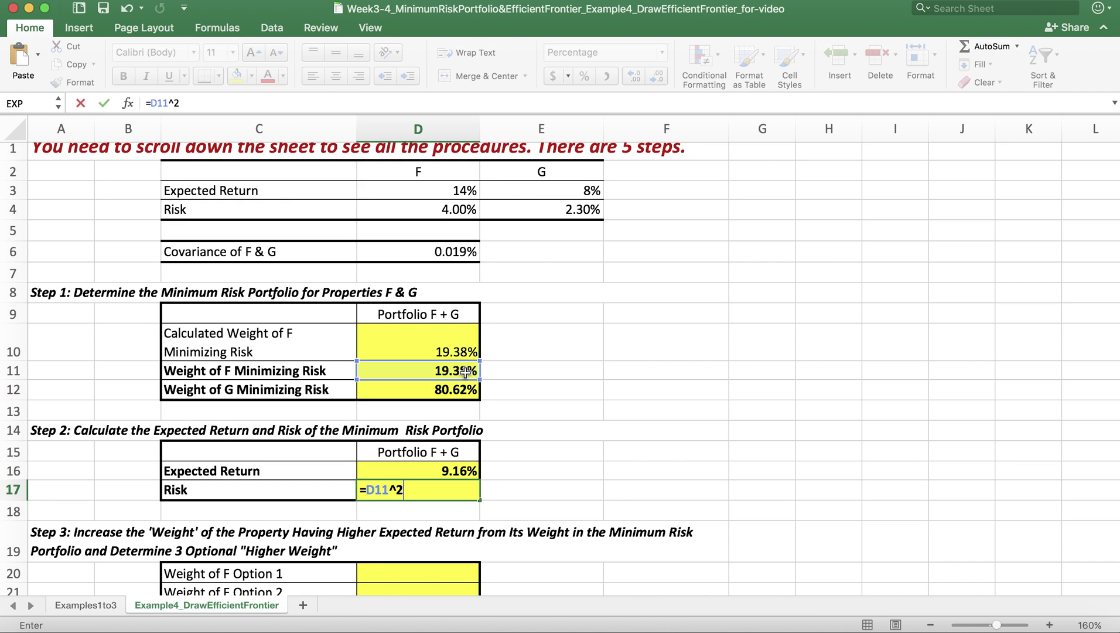
text(*)
click(449, 212)
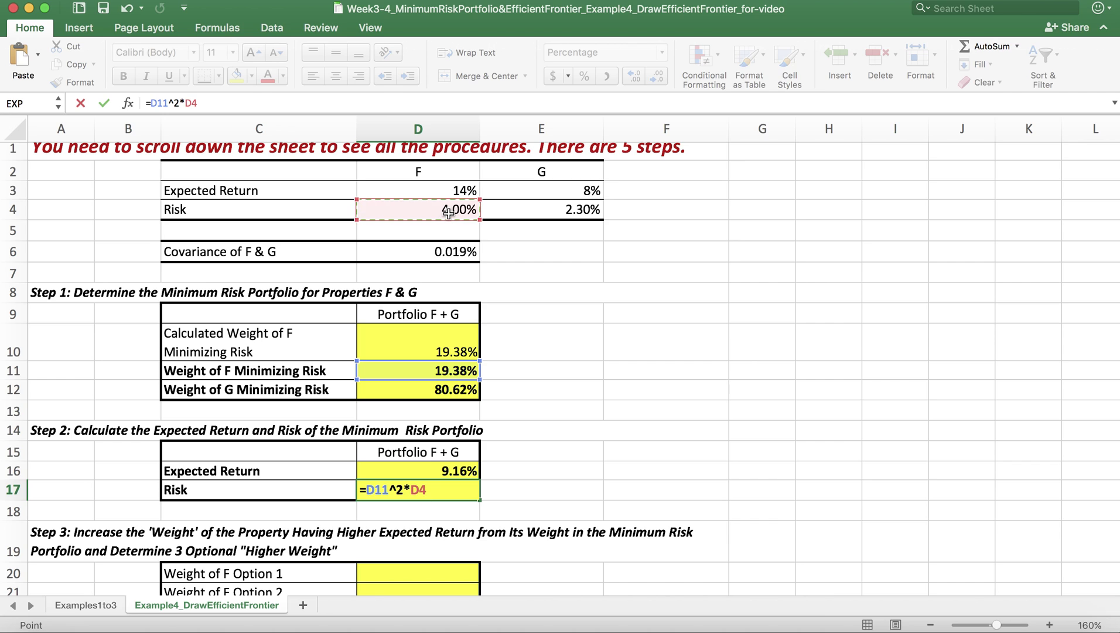
text(^2+)
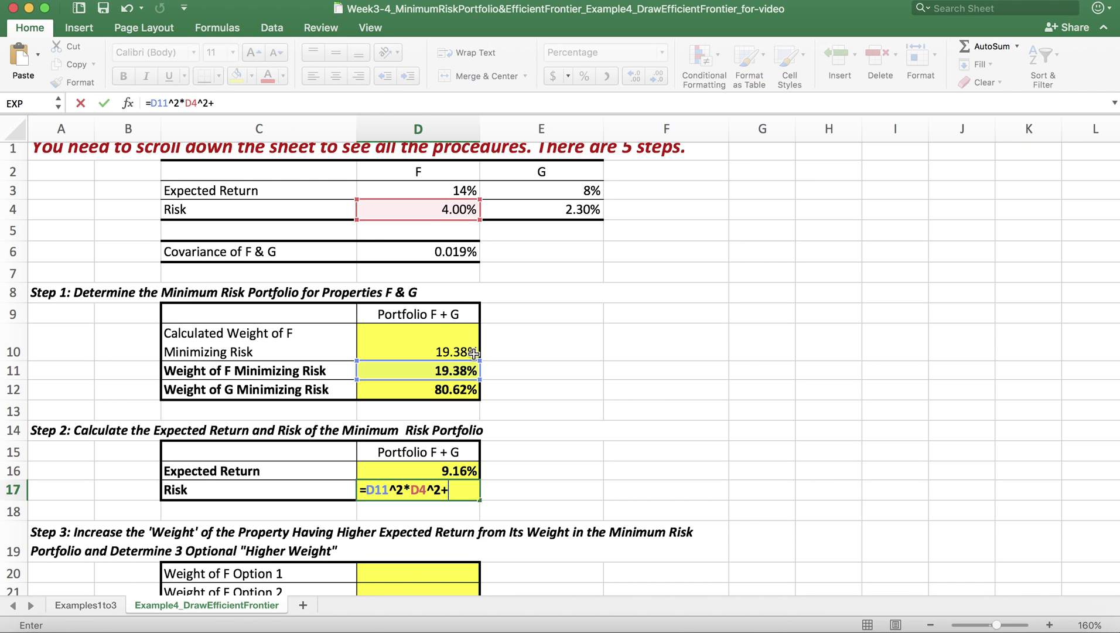
Step: Add property G's term D12^2*E4^2 to the Risk formula, followed by +2* for the covariance term
click(462, 393)
text(^2)
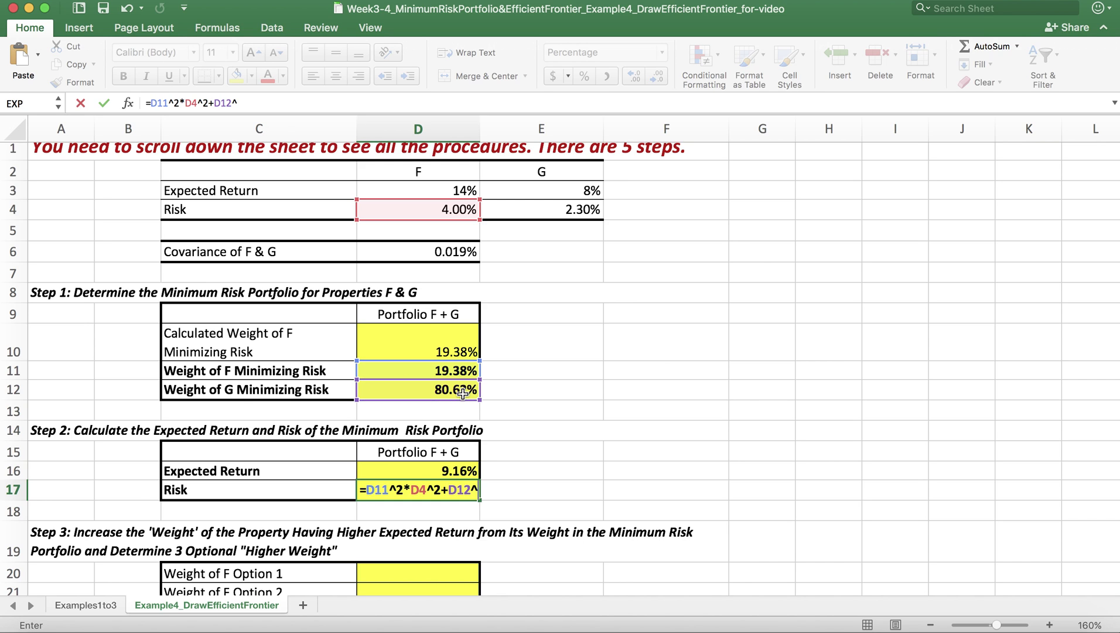
text(*)
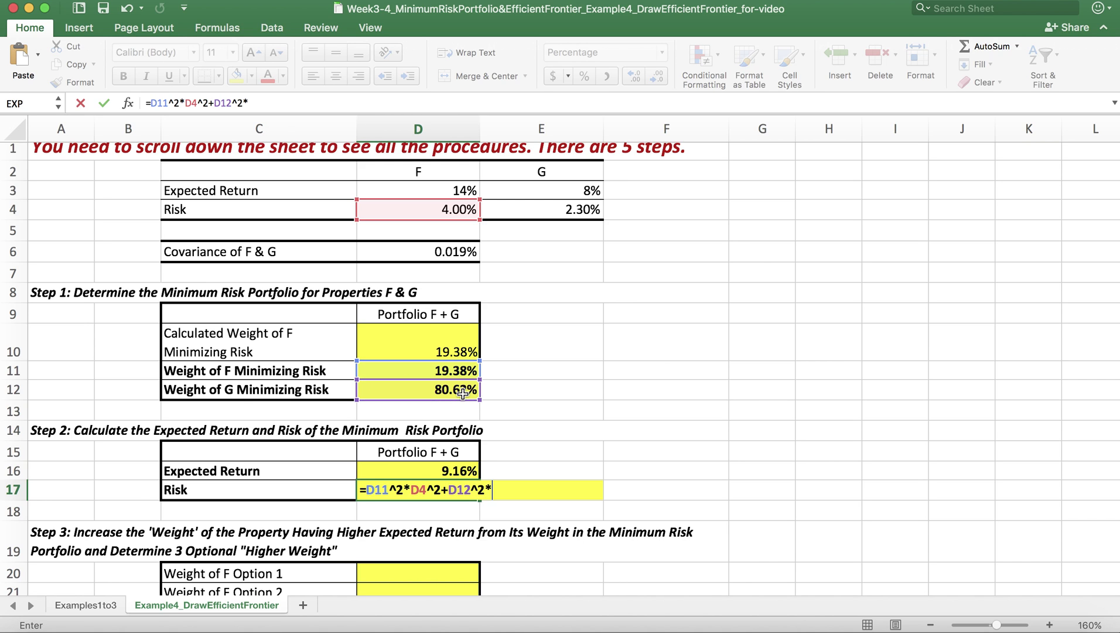
click(567, 209)
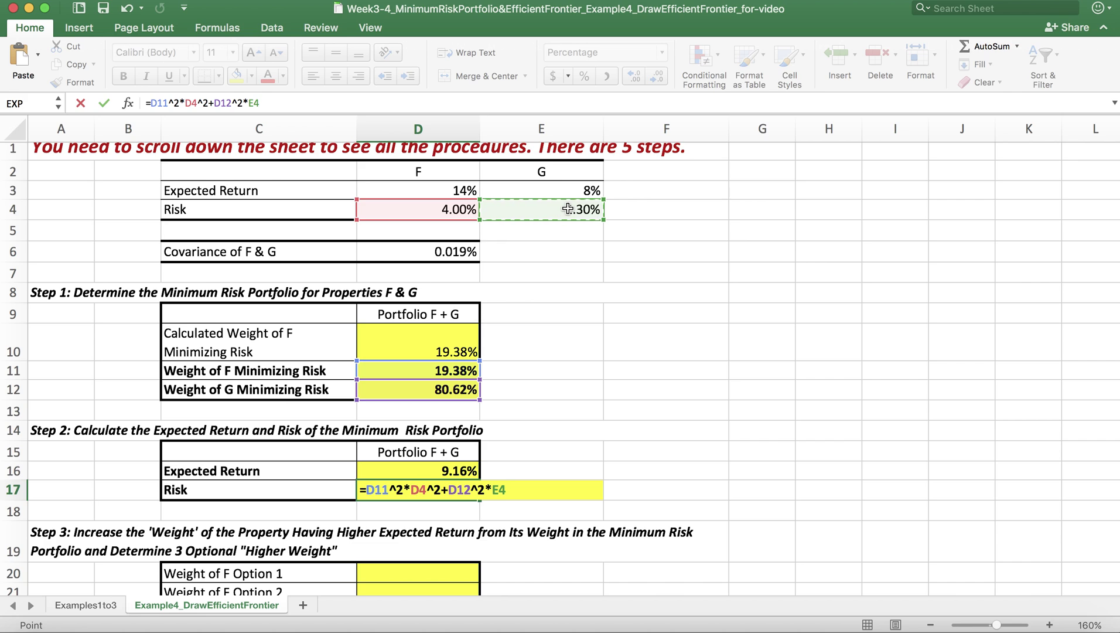
text(^2+2*)
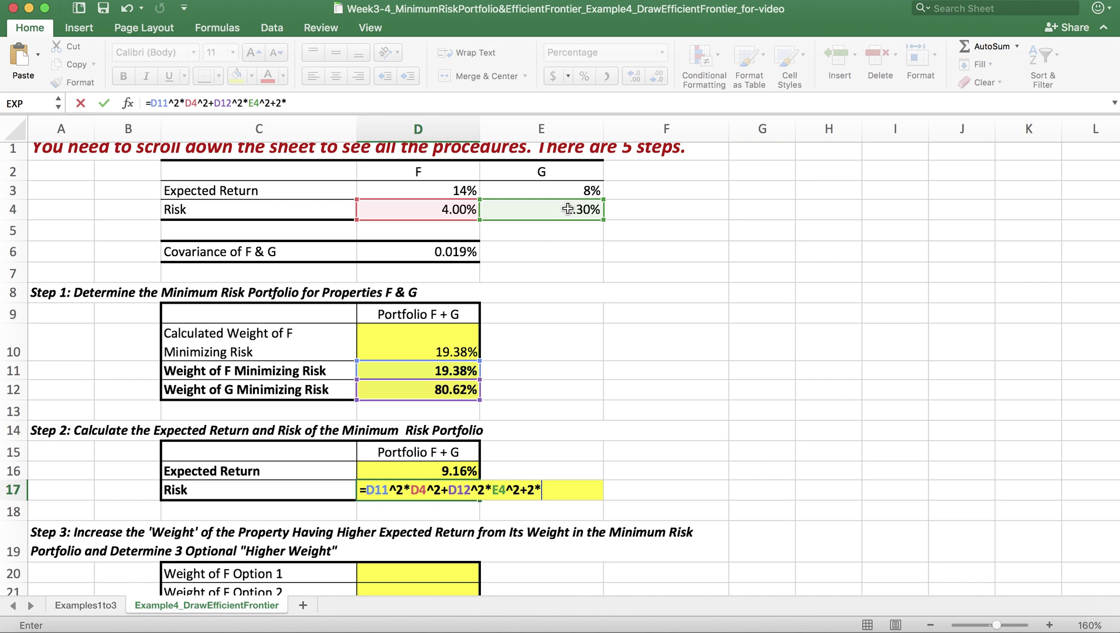
Step: Complete the covariance term of the Risk formula with both weights and the covariance, D11*D12*D6
click(453, 375)
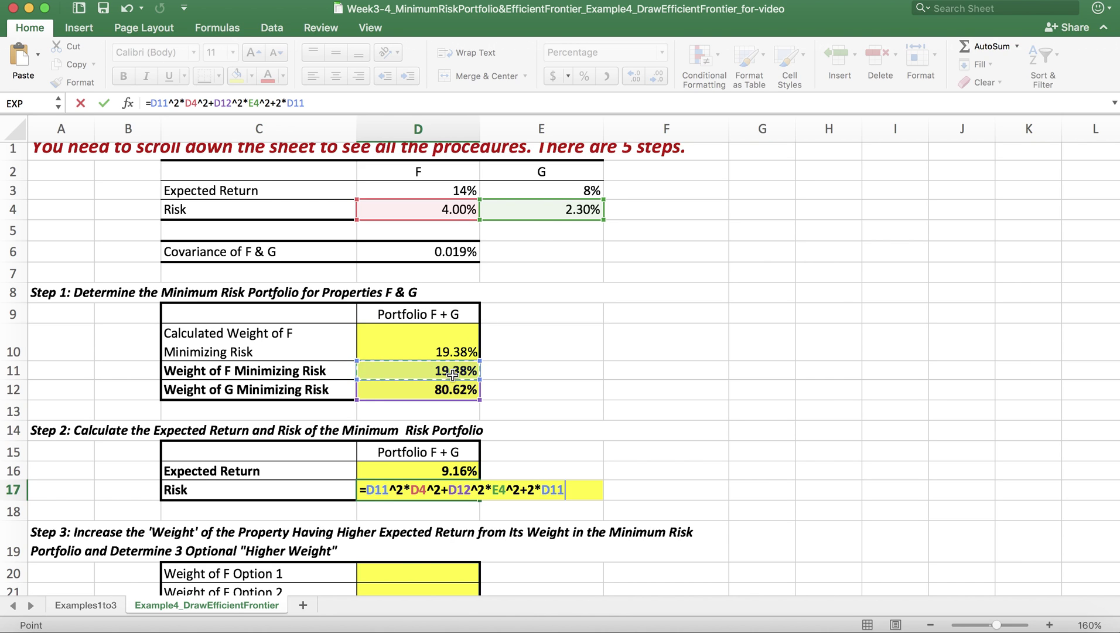
text(*)
click(459, 391)
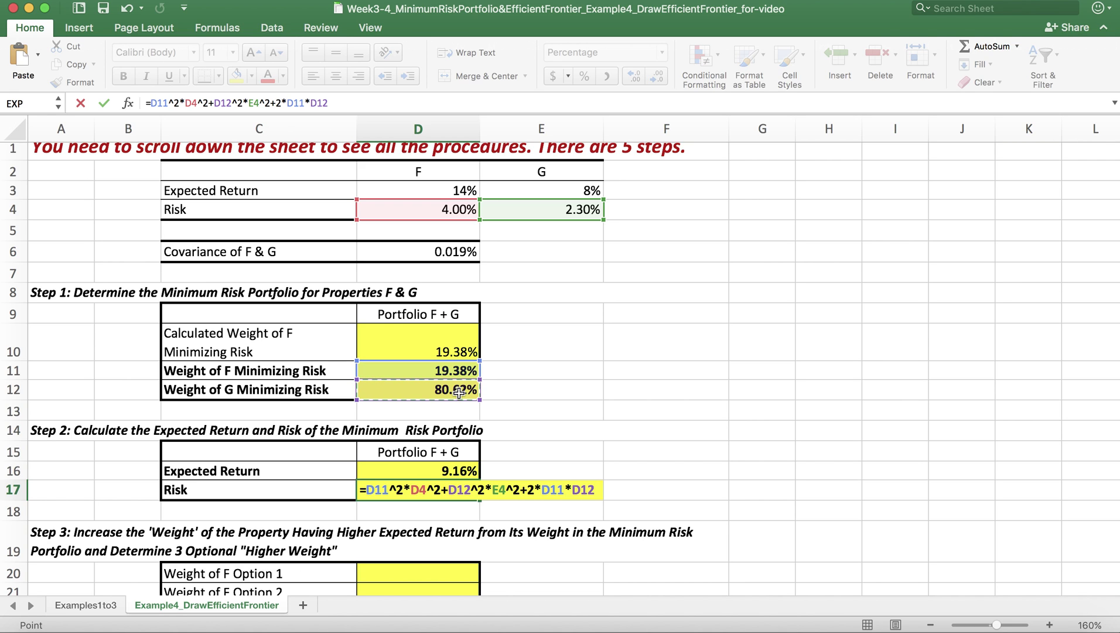
text(*)
click(455, 250)
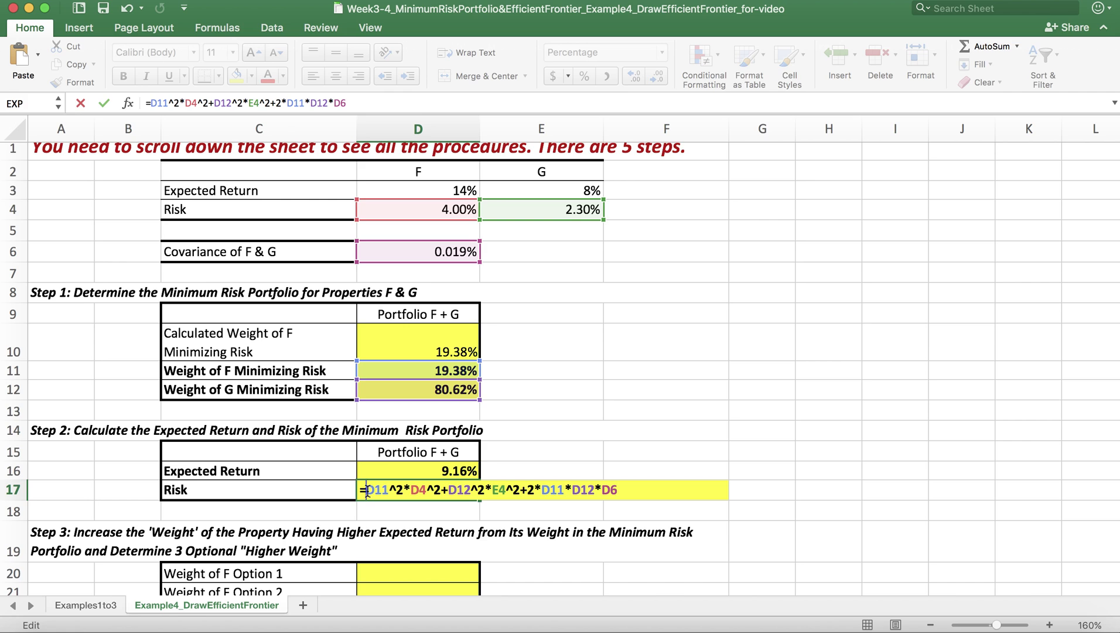
Step: Enclose the whole Risk expression in parentheses, raise it to the power (1/2), and enter the formula in D17
text(()
click(627, 489)
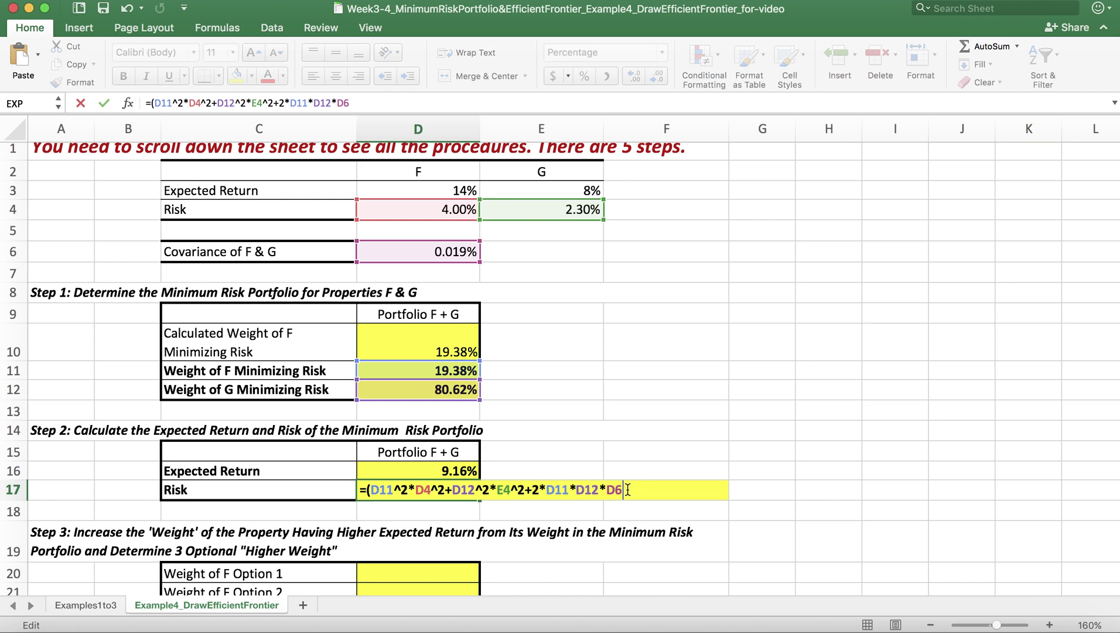
text()^(1/2))
key(Return)
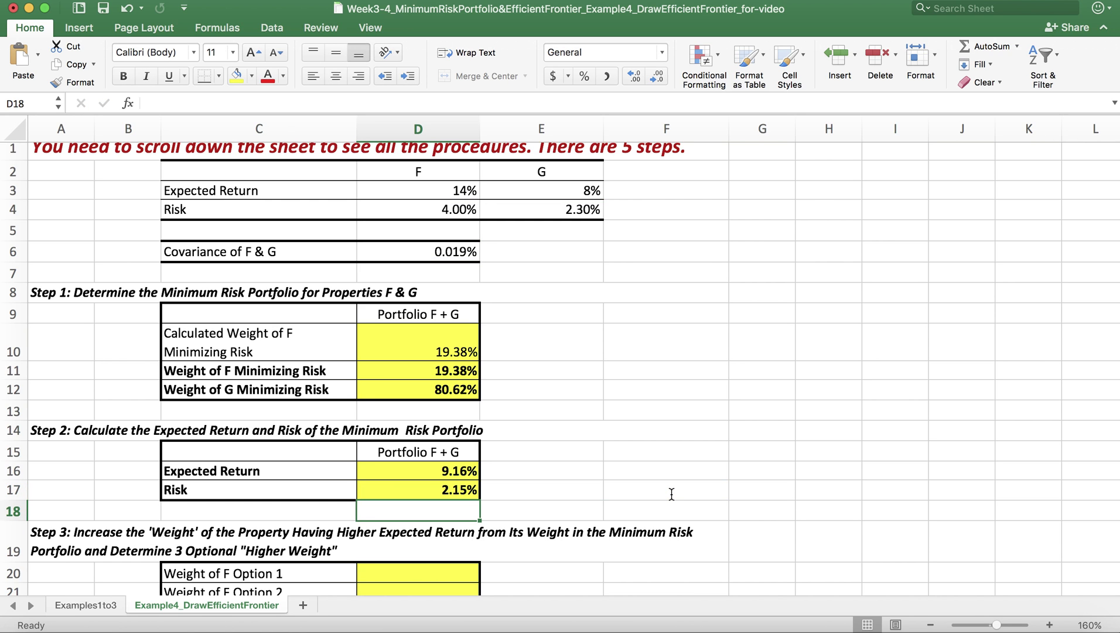
Step: Review the Step 3 and Step 4 tables together with the F and G returns, risks and minimum risk portfolio results
scroll(671, 494, down, 4)
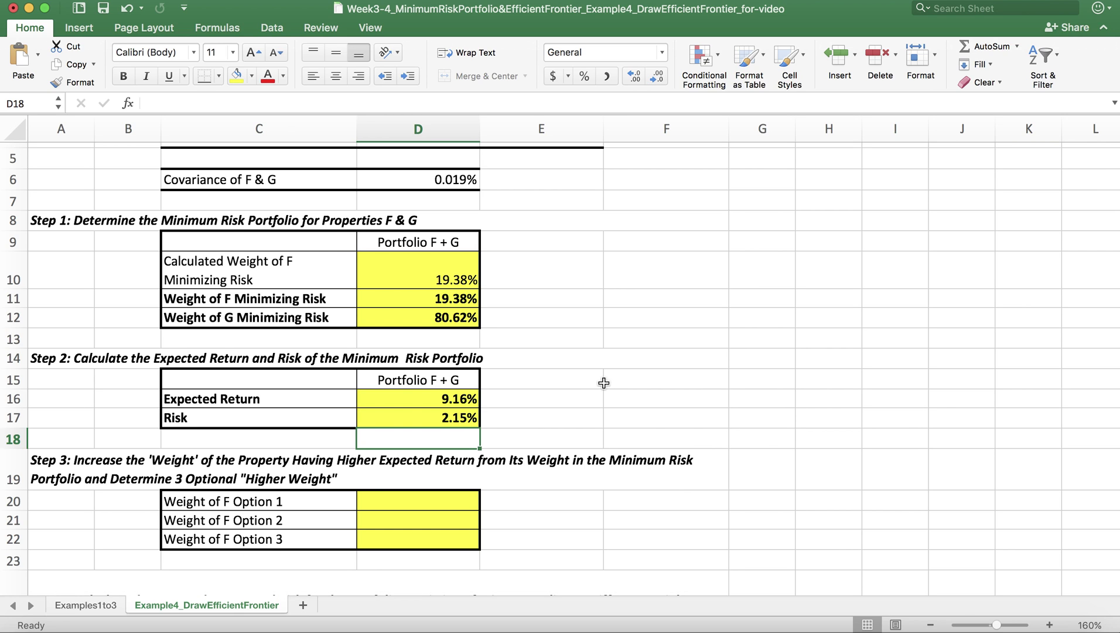
click(603, 400)
click(641, 395)
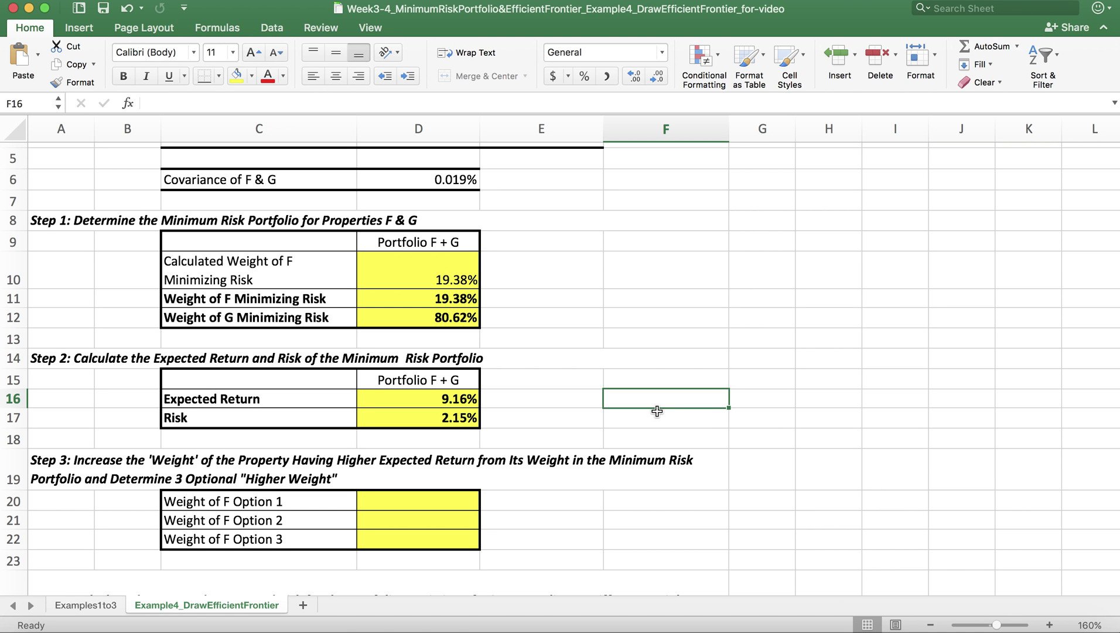
scroll(607, 487, down, 3)
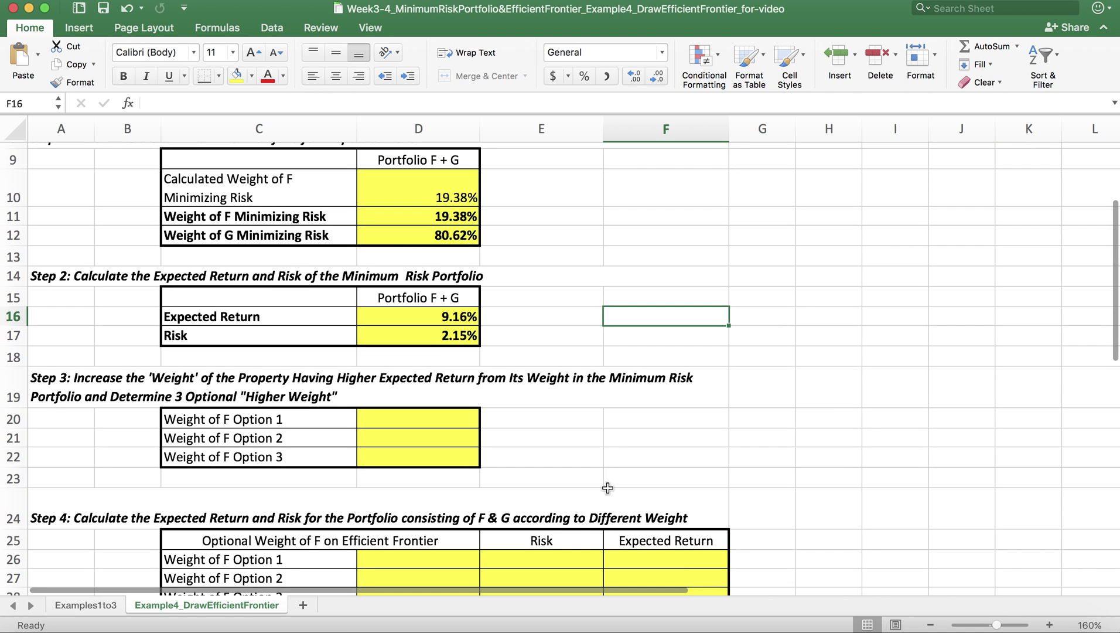
scroll(607, 487, down, 2)
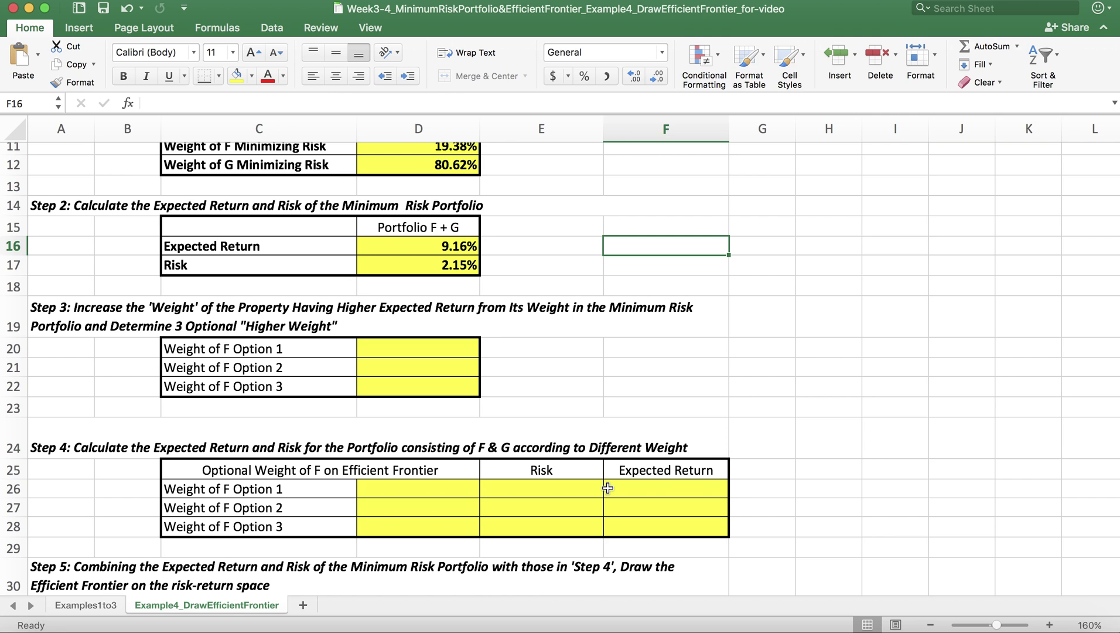
scroll(608, 487, up, 3)
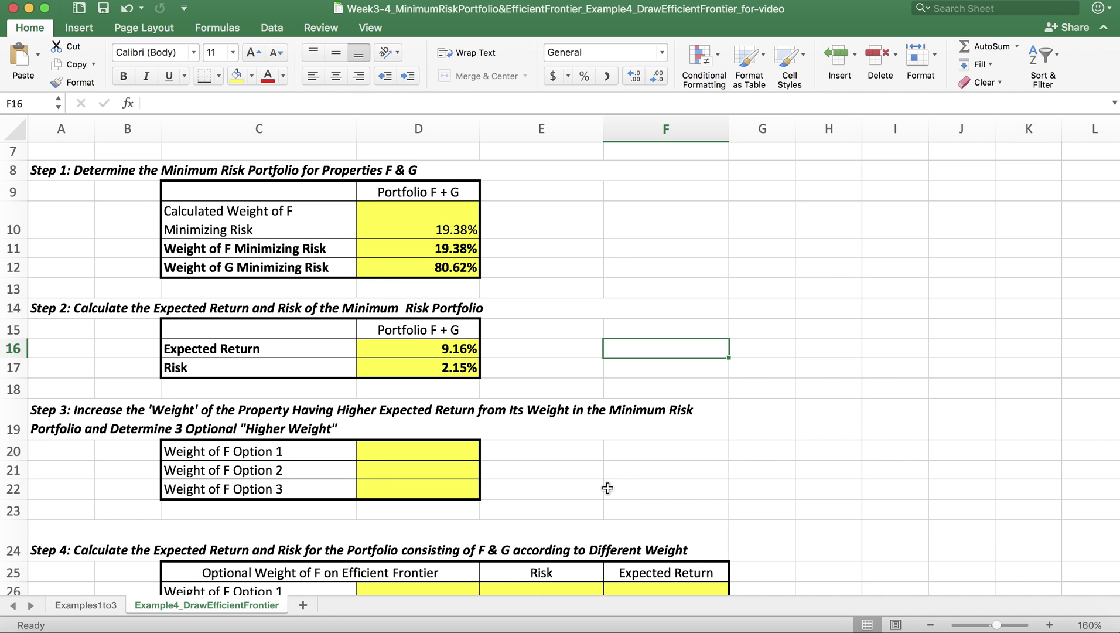
scroll(607, 487, up, 5)
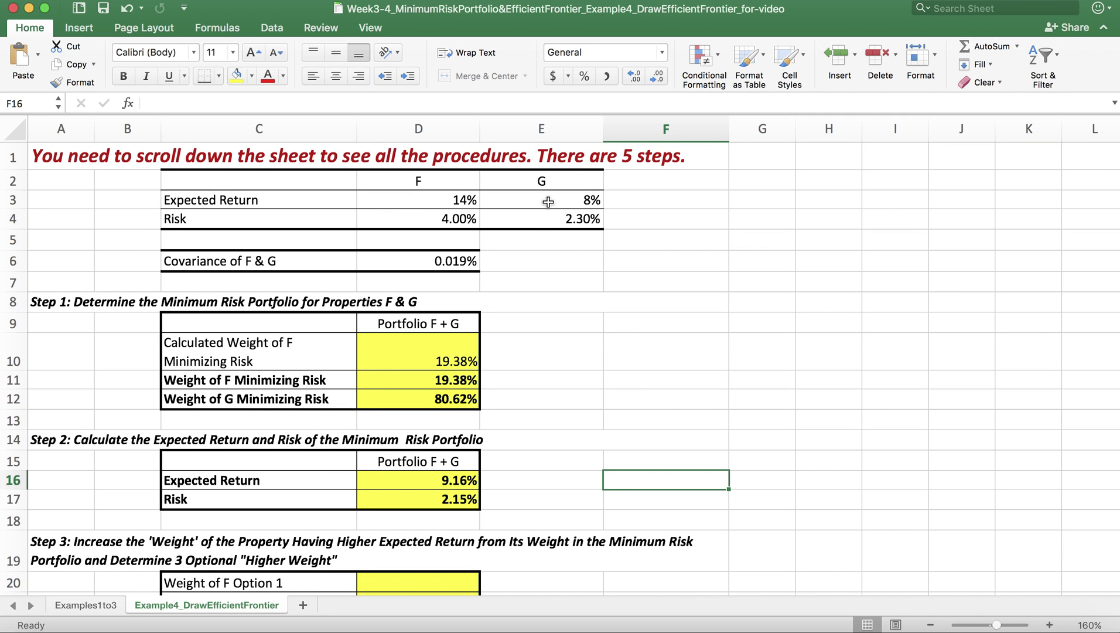
scroll(575, 434, down, 4)
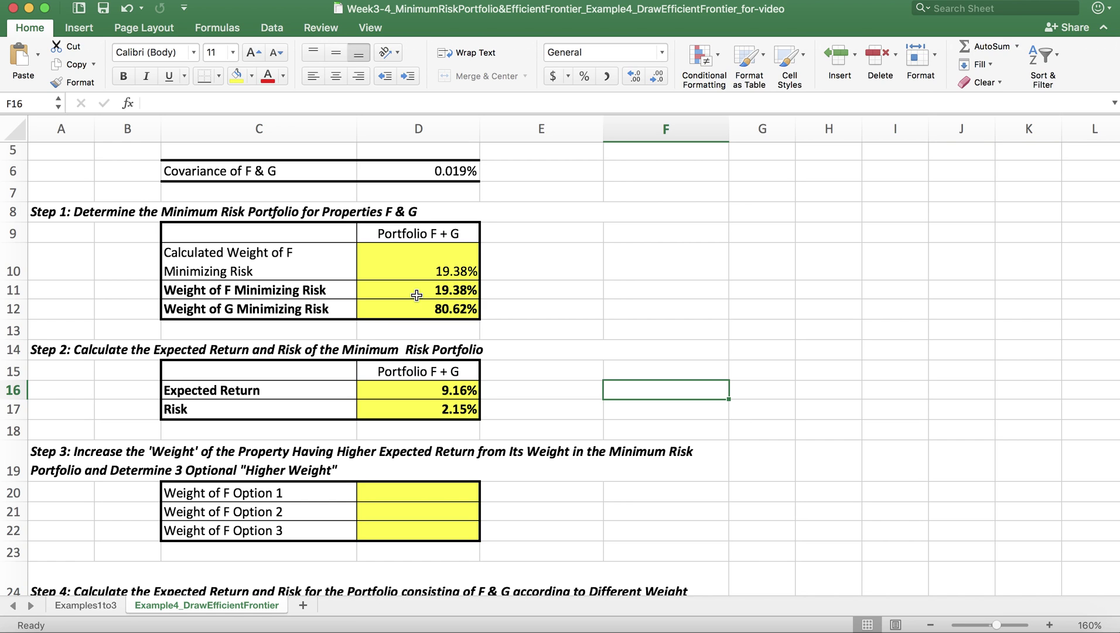
Step: Save the workbook and enter the Step 3 weights of F as 40%, 70% and 100% for Options 1, 2 and 3
scroll(574, 365, down, 1)
scroll(574, 365, down, 1)
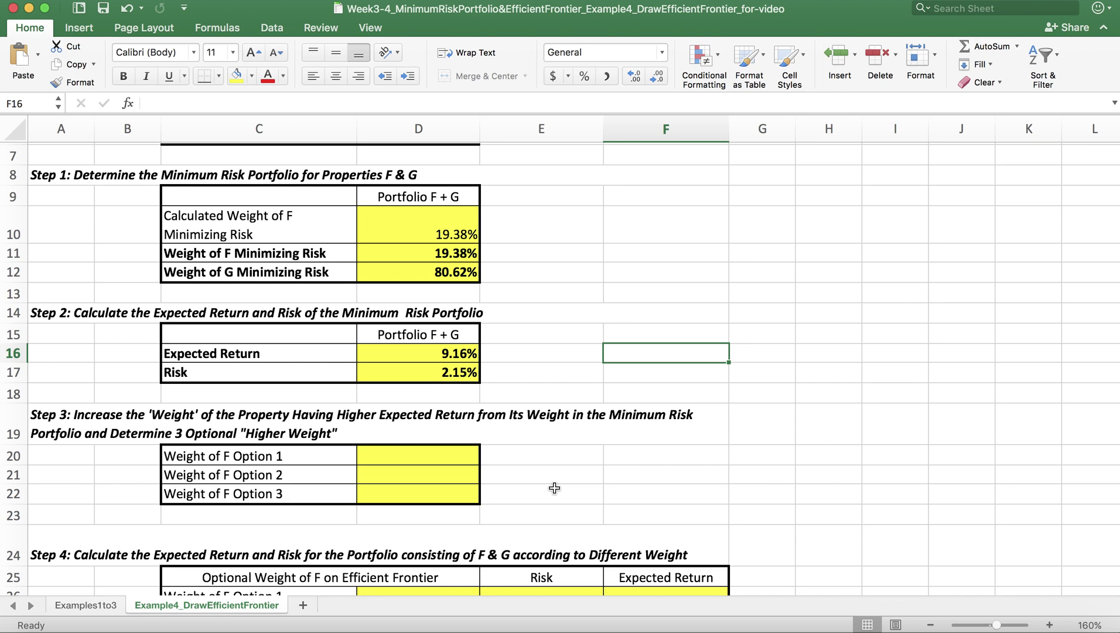
scroll(554, 488, down, 2)
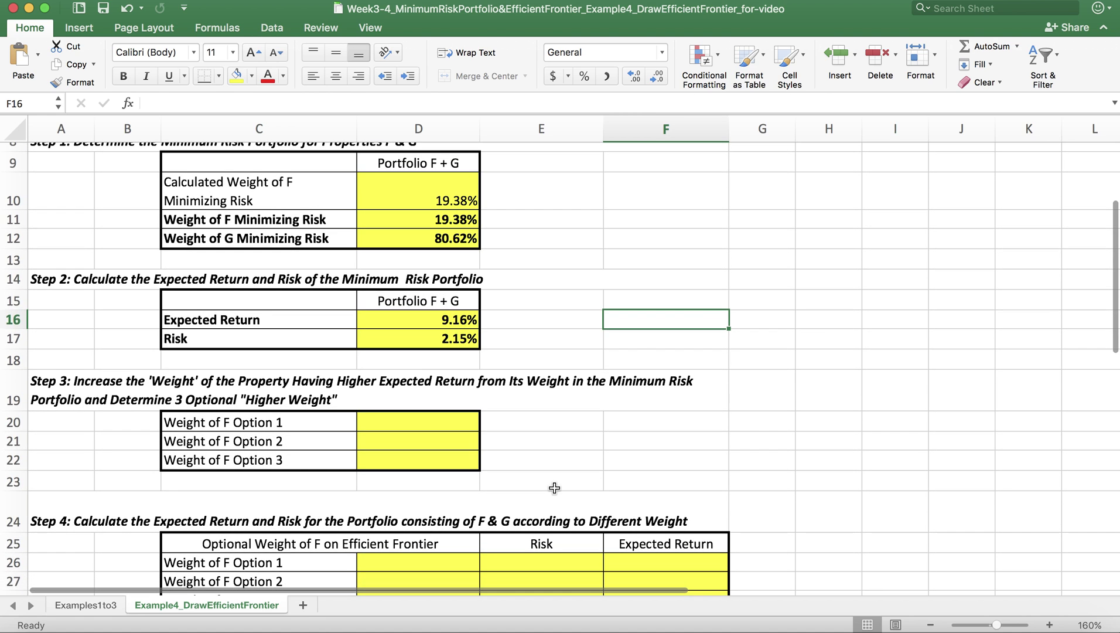
scroll(554, 488, down, 2)
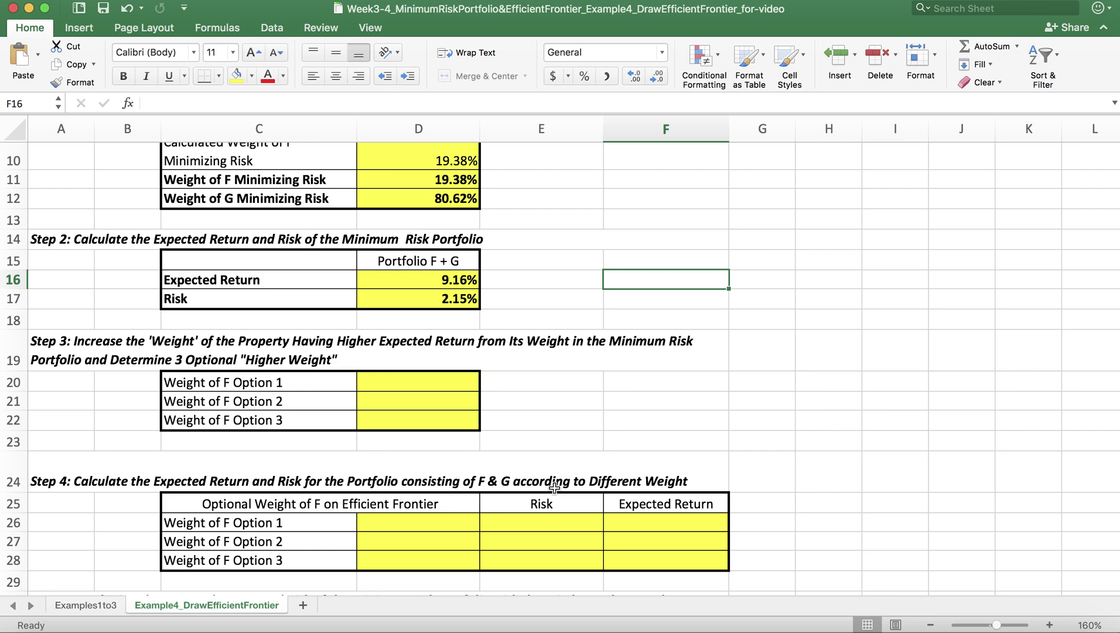
click(425, 381)
click(103, 10)
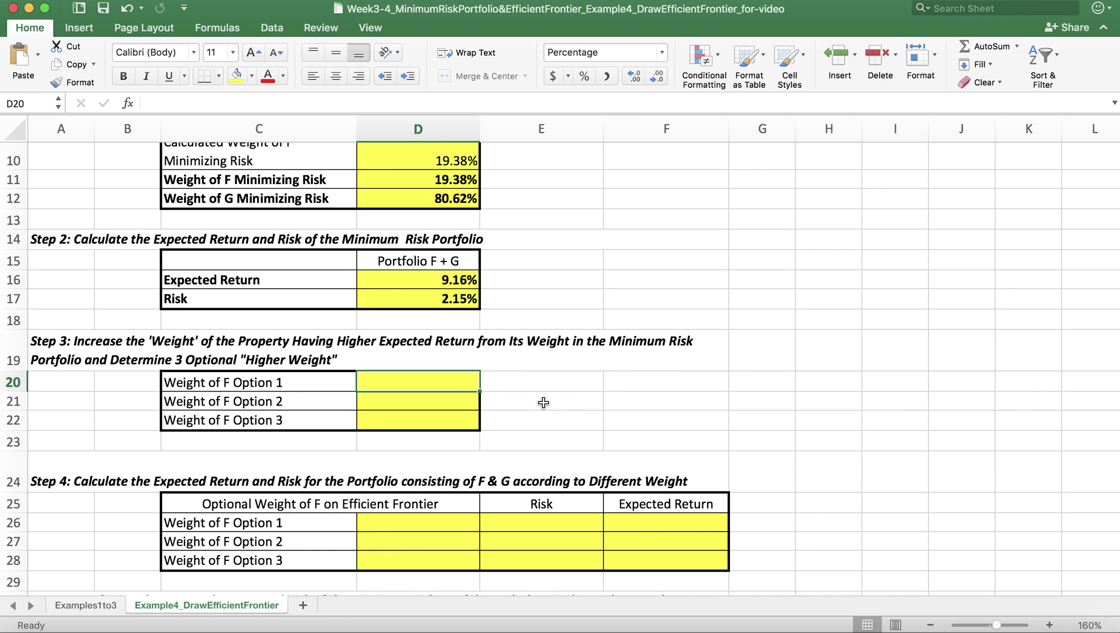
text(40%)
key(Return)
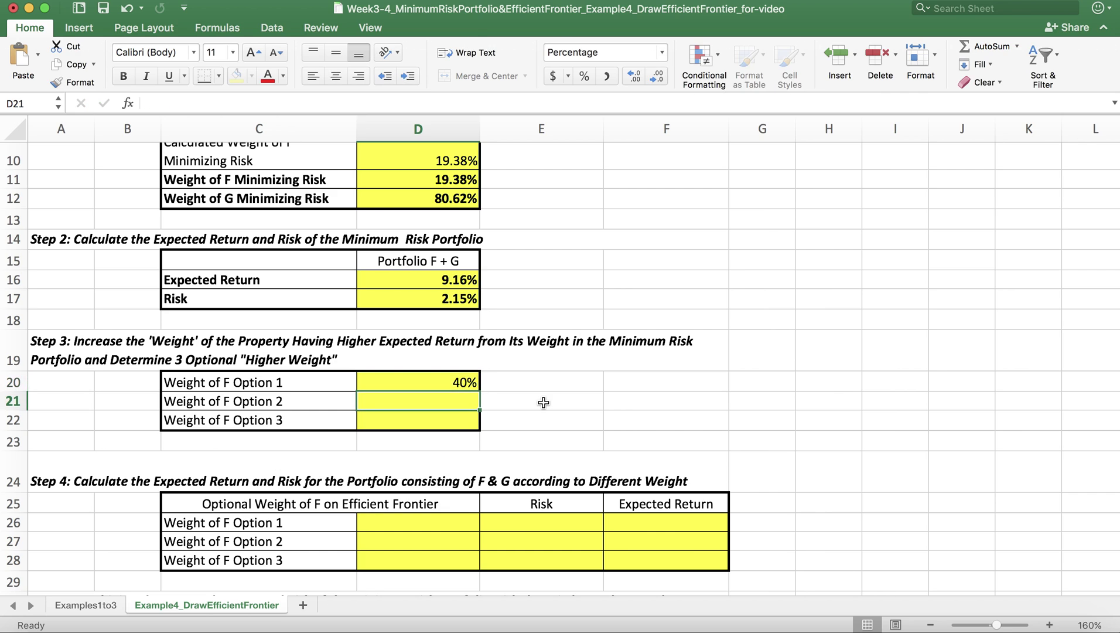
text(70)
key(Return)
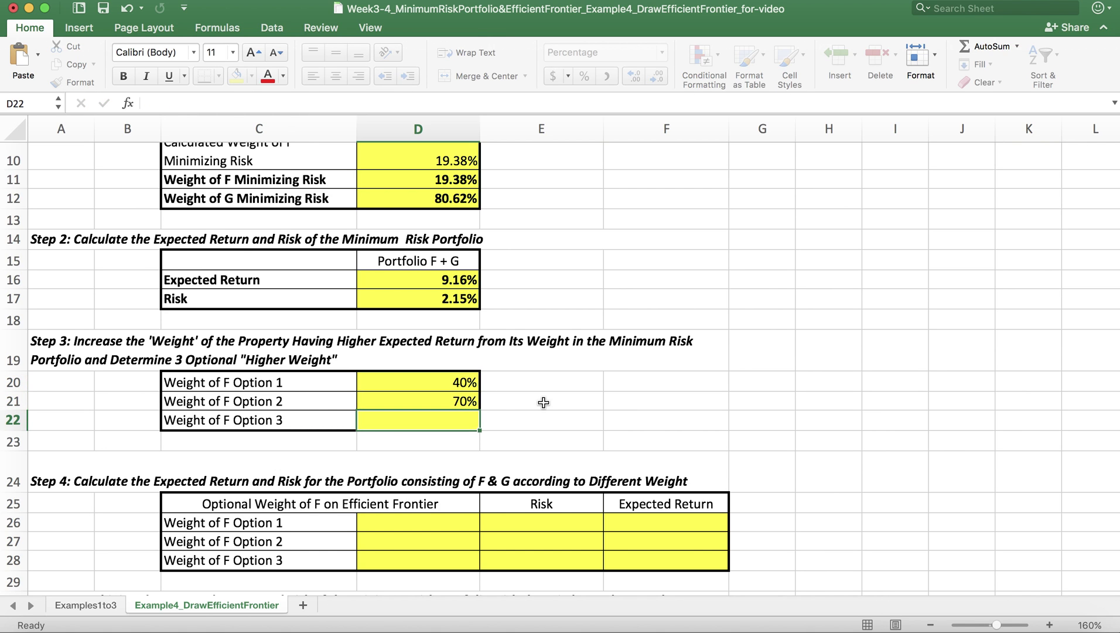
text(100)
key(Return)
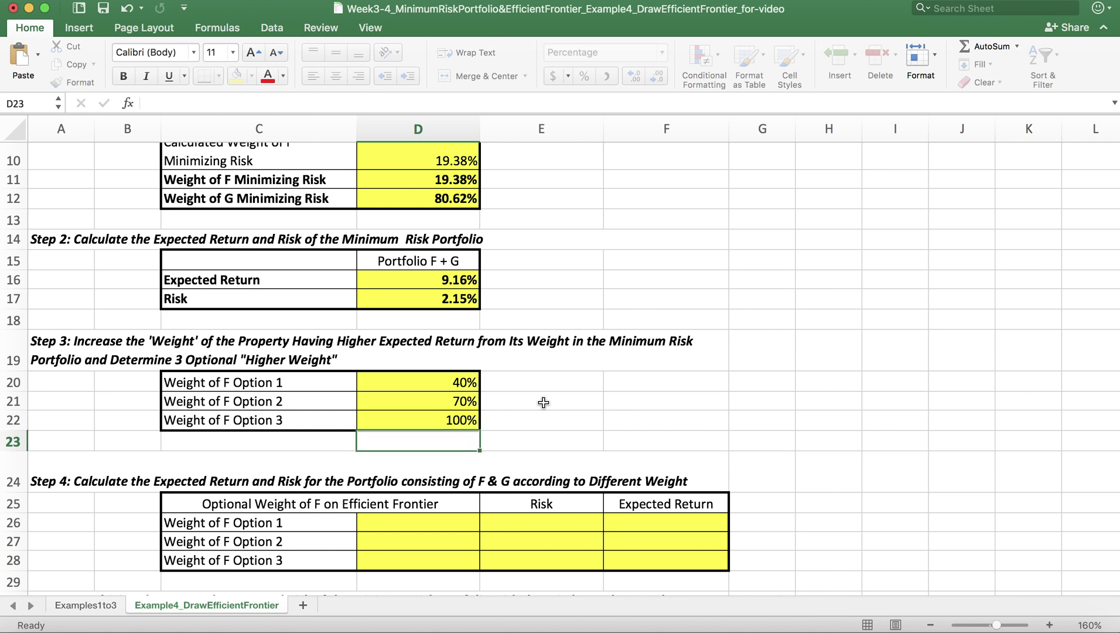
click(570, 420)
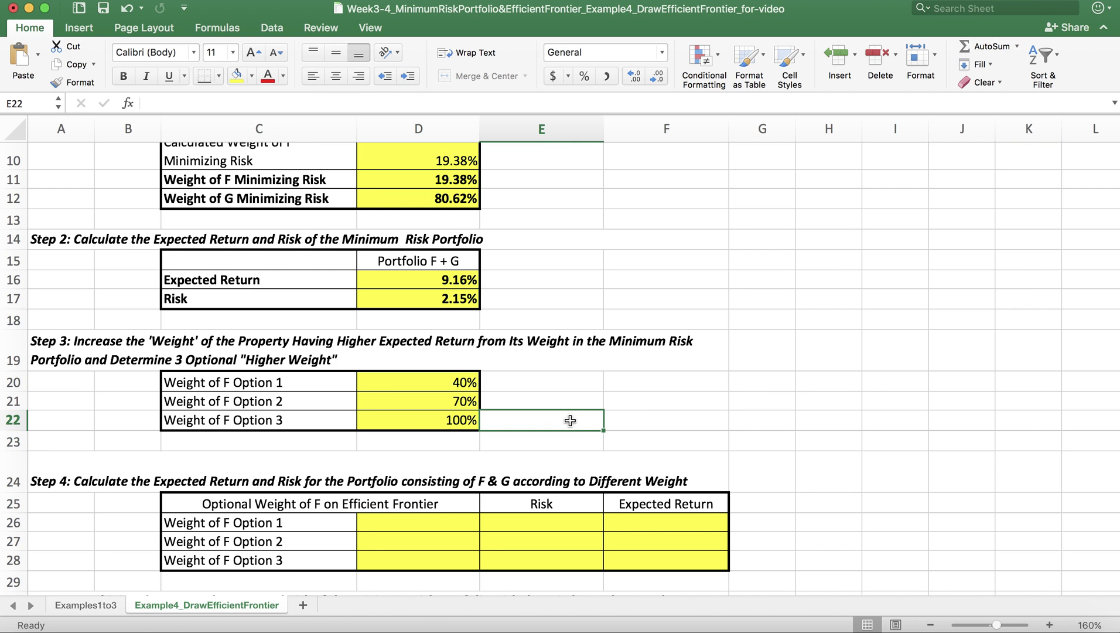
click(678, 420)
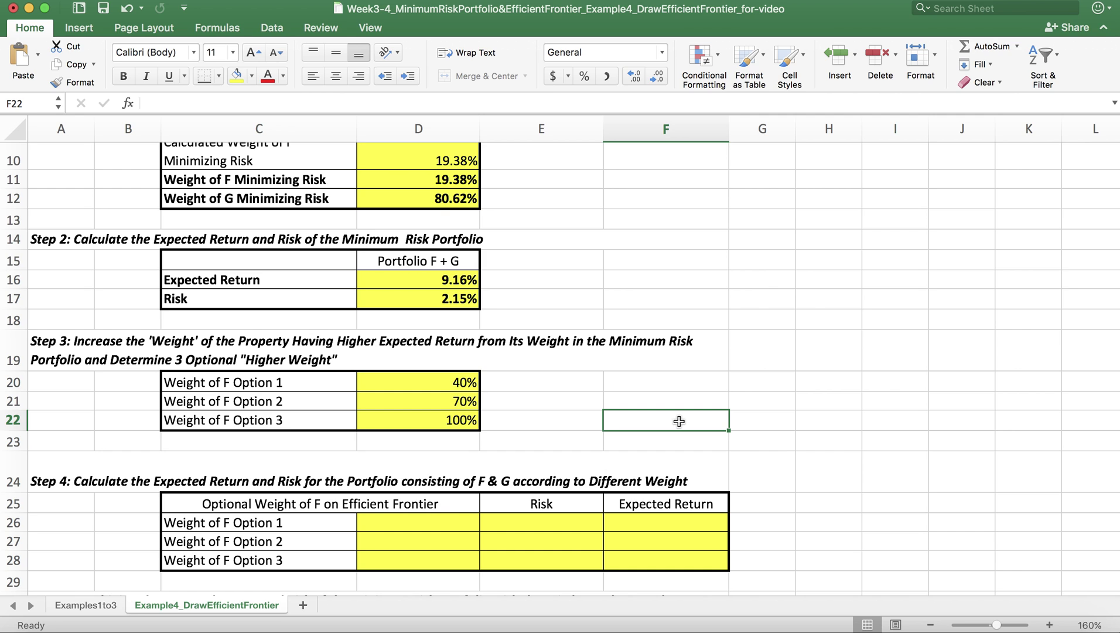
Step: Link the Option 1 weight of F in the Step 4 table, D26, to the Step 3 weight in D20
scroll(679, 421, down, 5)
scroll(679, 422, down, 1)
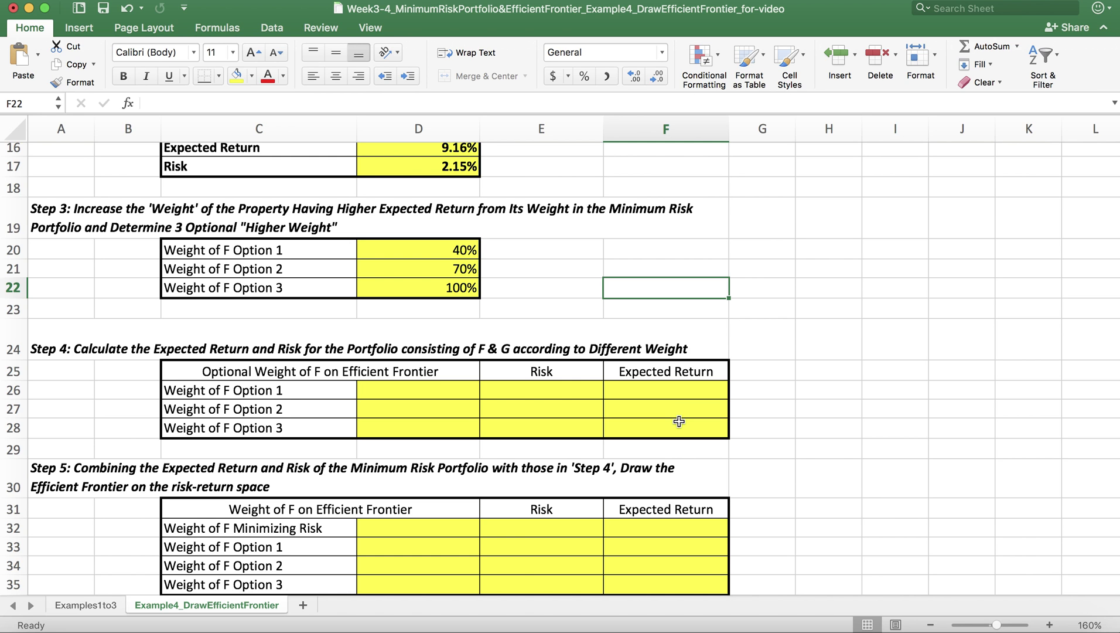
scroll(679, 421, down, 2)
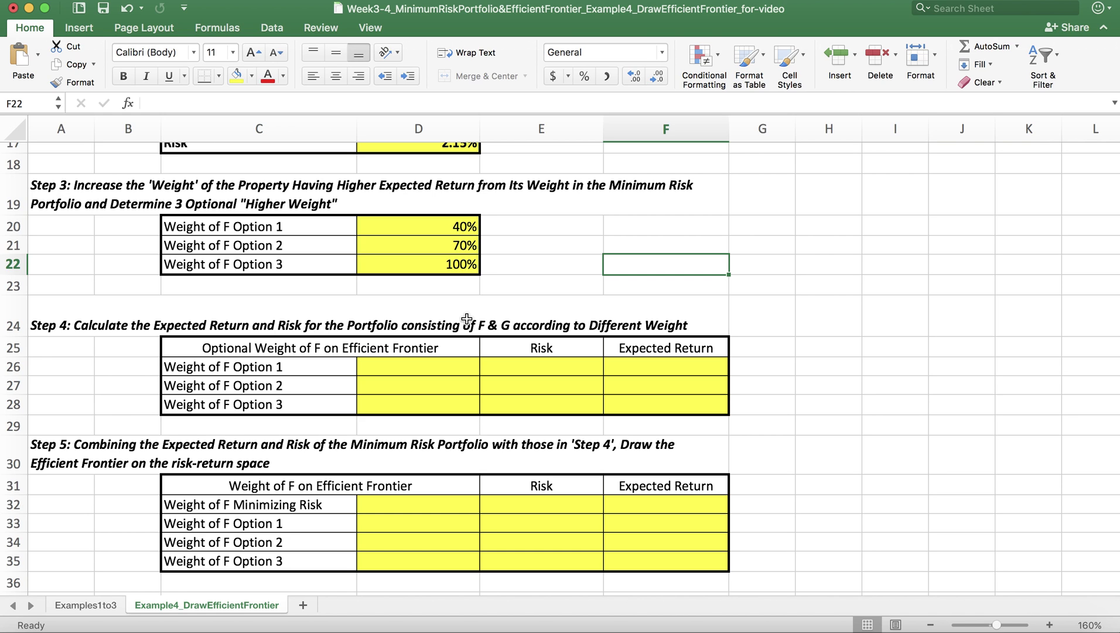
click(419, 364)
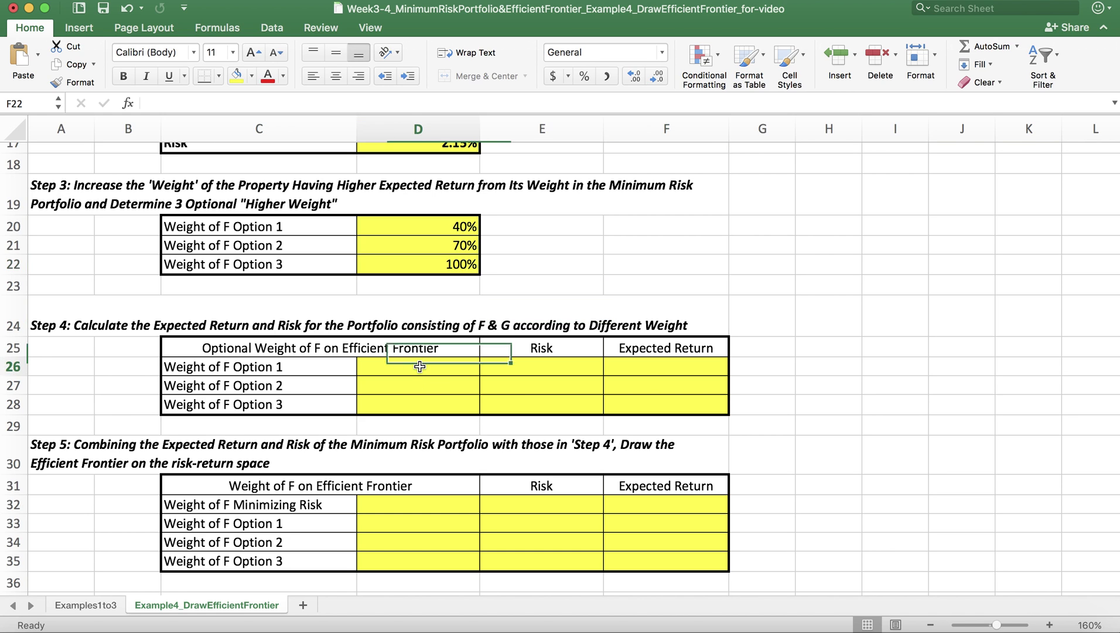
text(=)
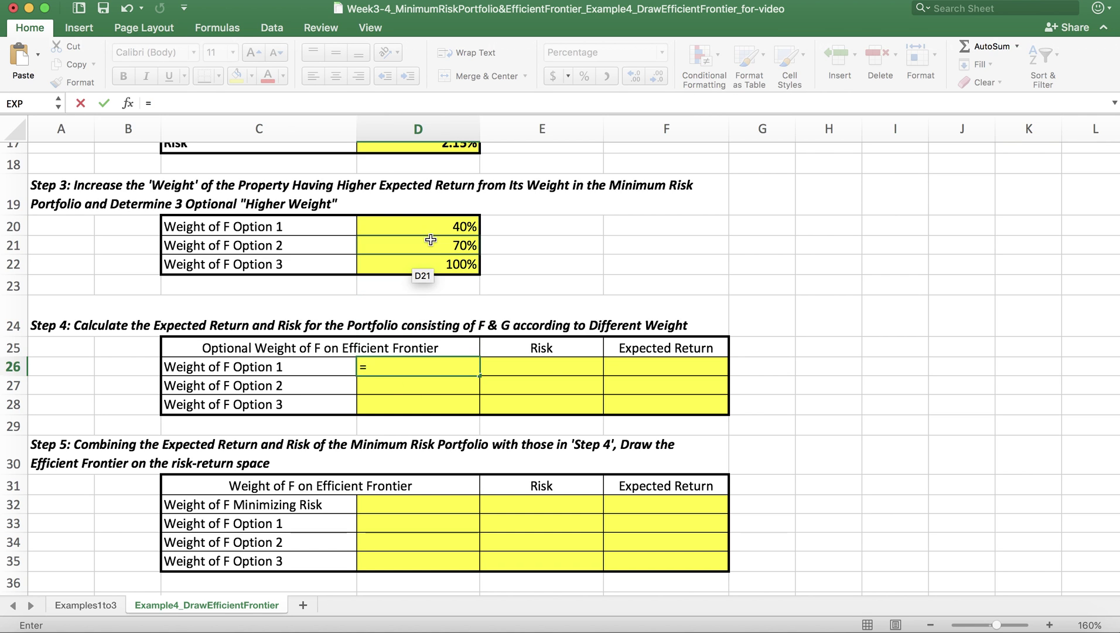
click(444, 230)
key(Return)
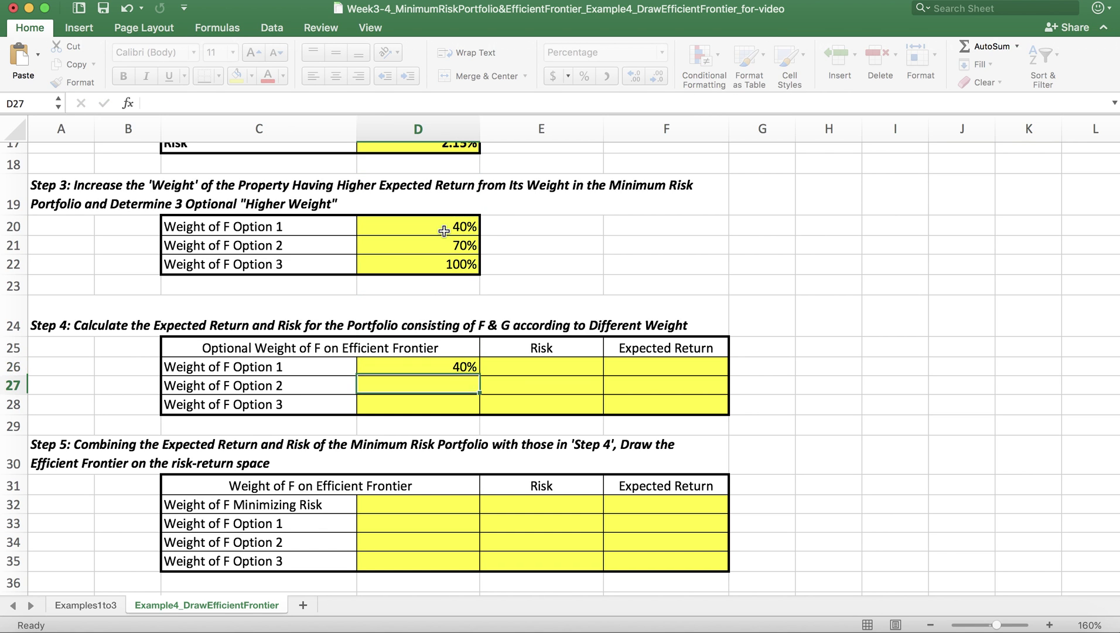
Step: Link the Option 2 and Option 3 weights in the Step 4 table, D27 and D28, to D21 and D22
click(463, 245)
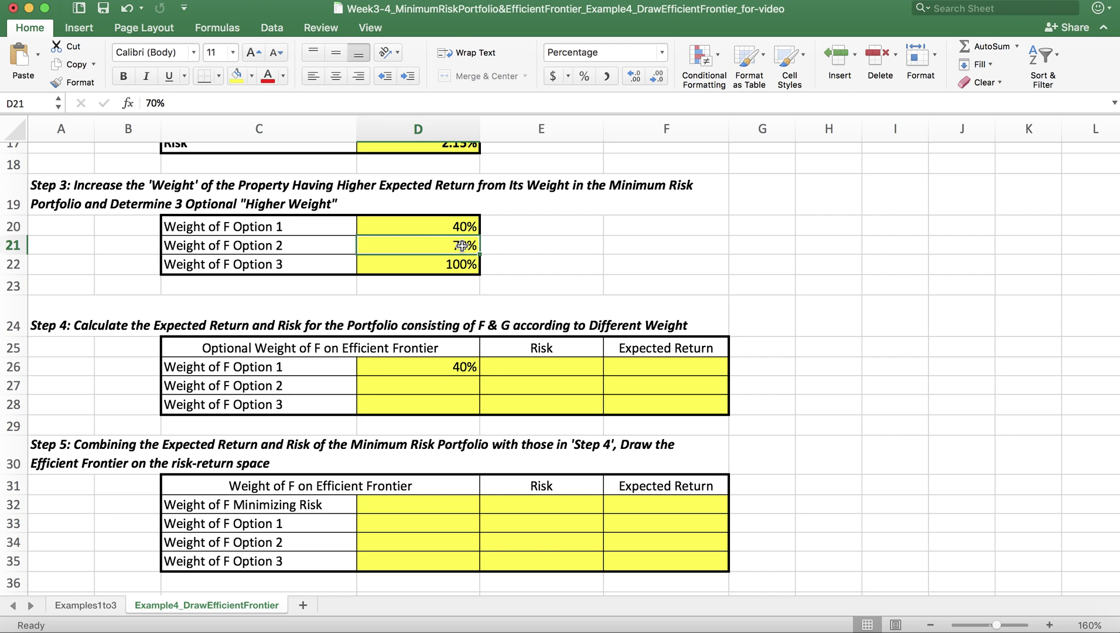
click(460, 388)
text(=)
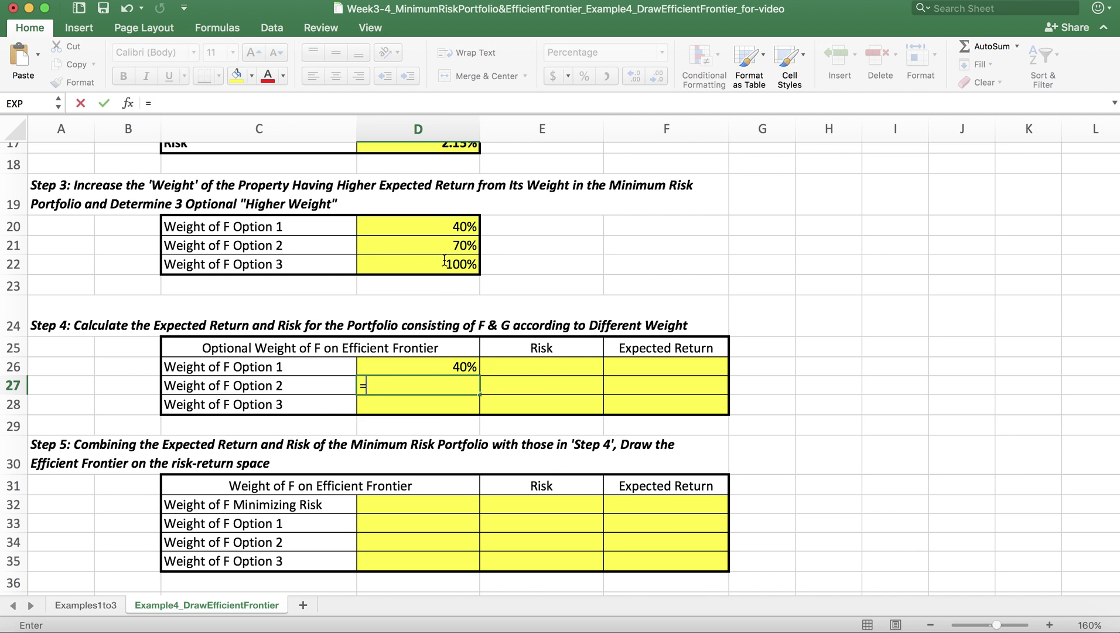
click(444, 246)
key(Return)
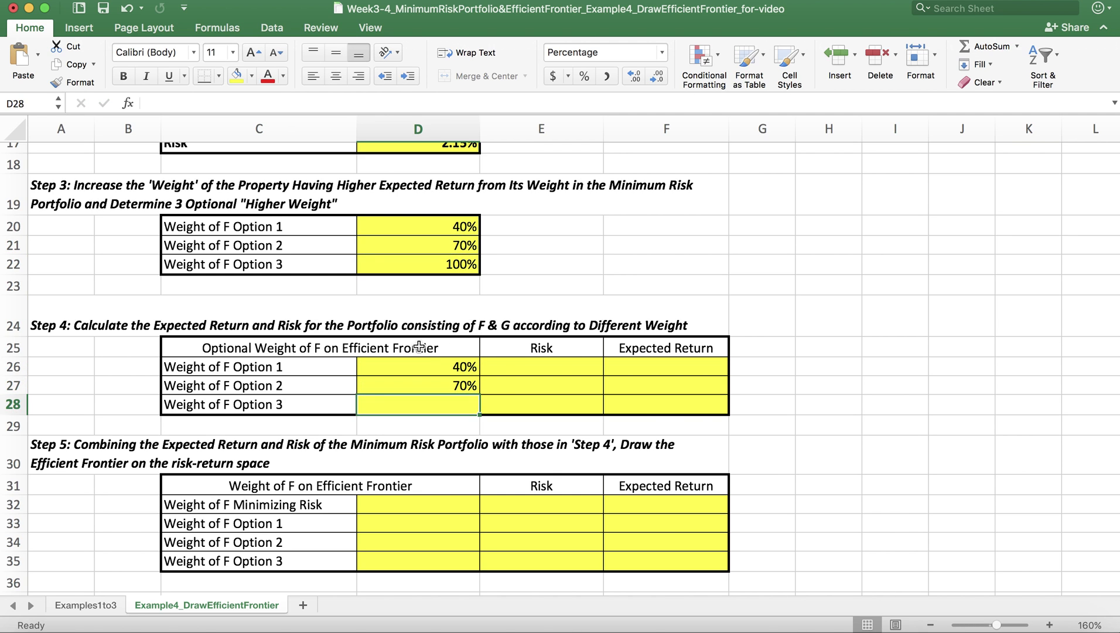
text(=)
click(438, 264)
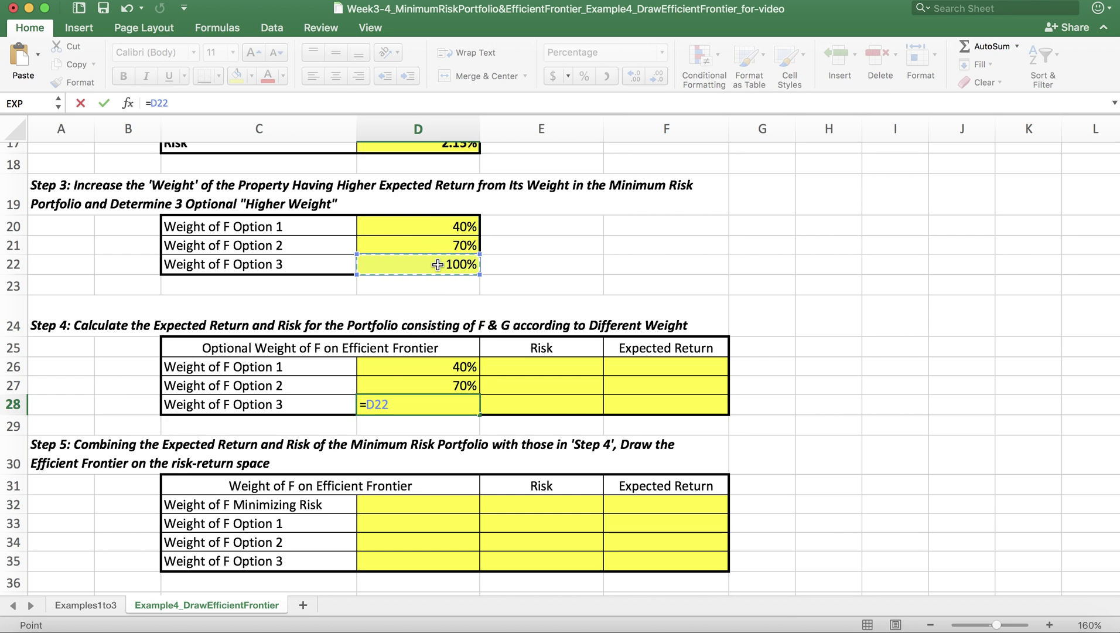
key(Return)
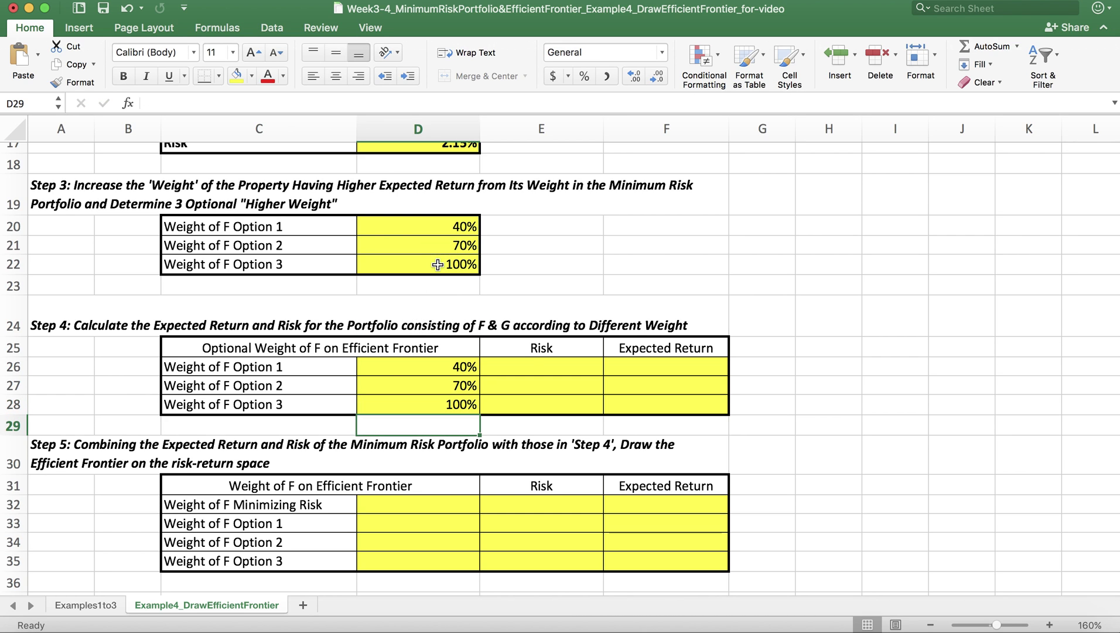
Step: Save the workbook and start the Option 1 Risk formula in E26 with property F's term, =D26^2*D4^2
click(556, 366)
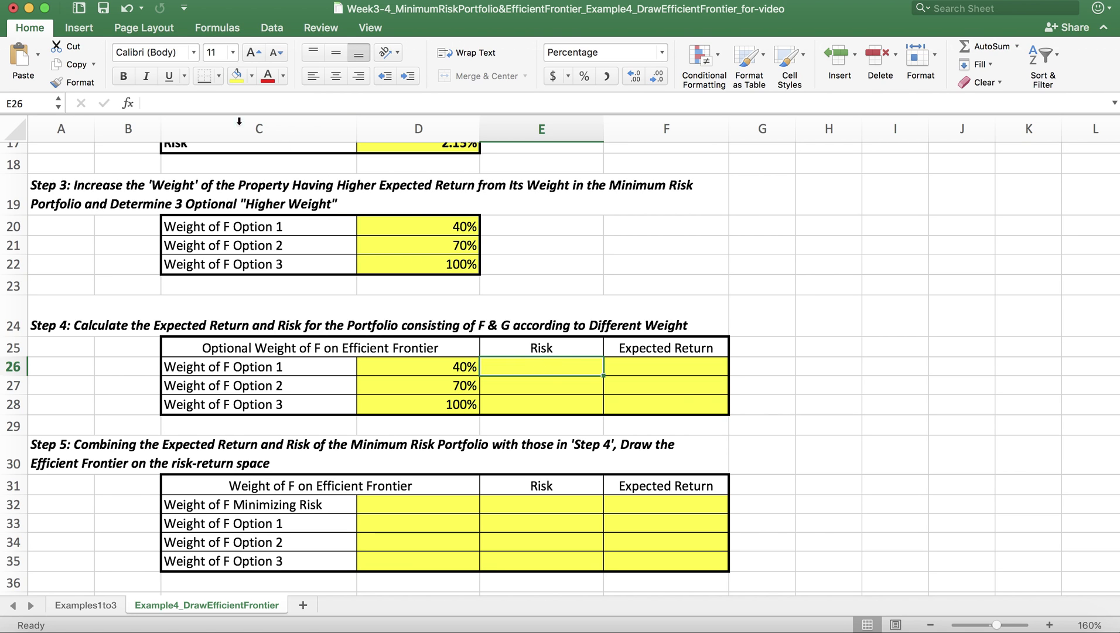
click(104, 7)
scroll(690, 370, up, 7)
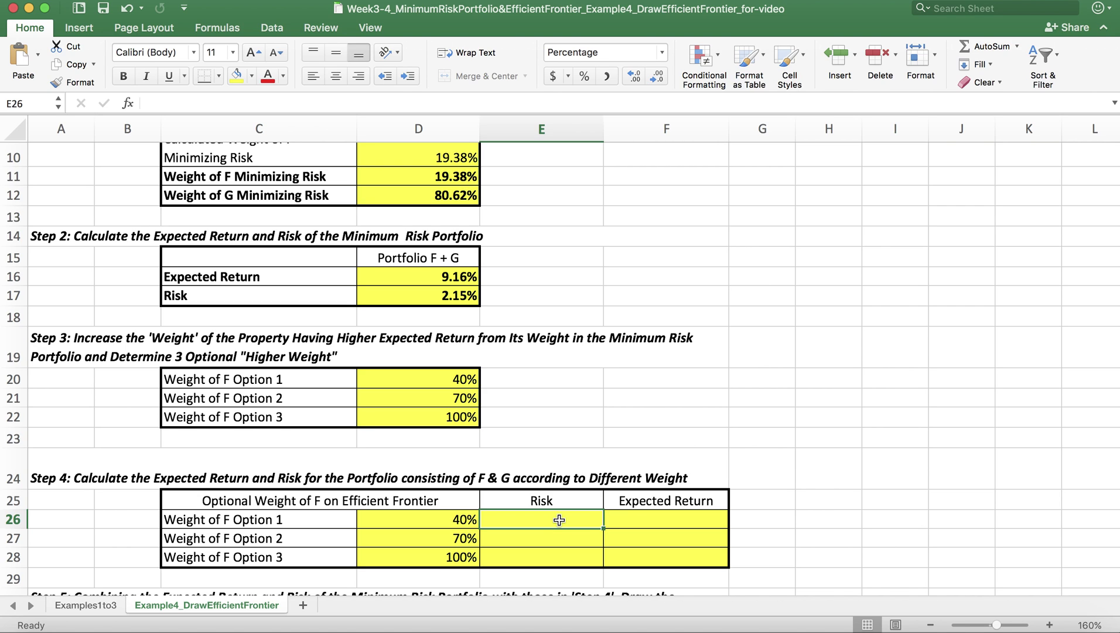
text(=)
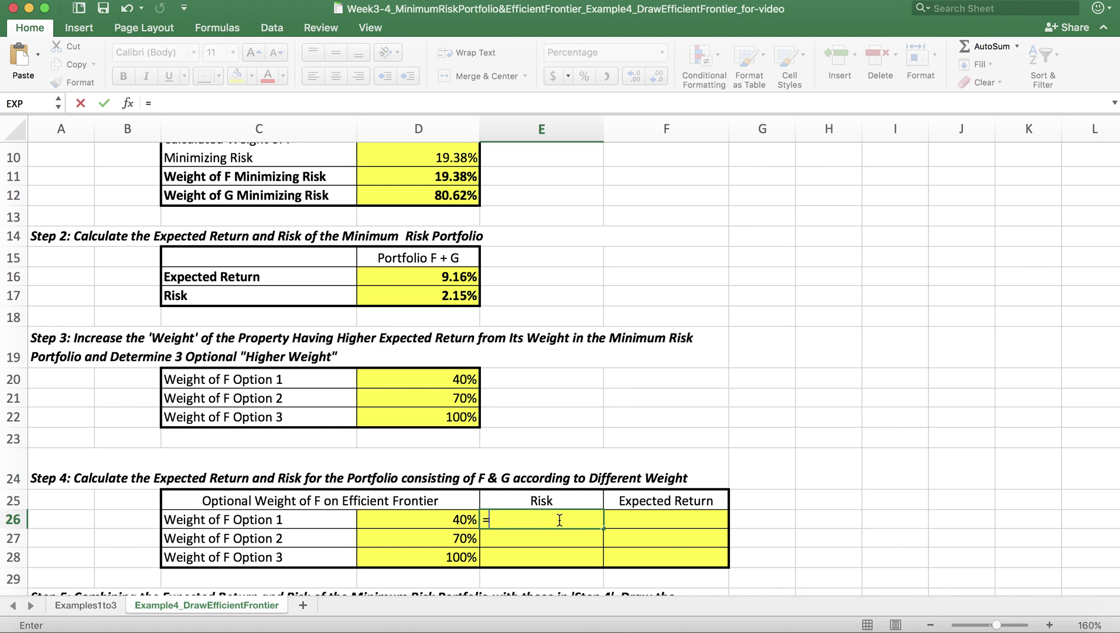
click(435, 518)
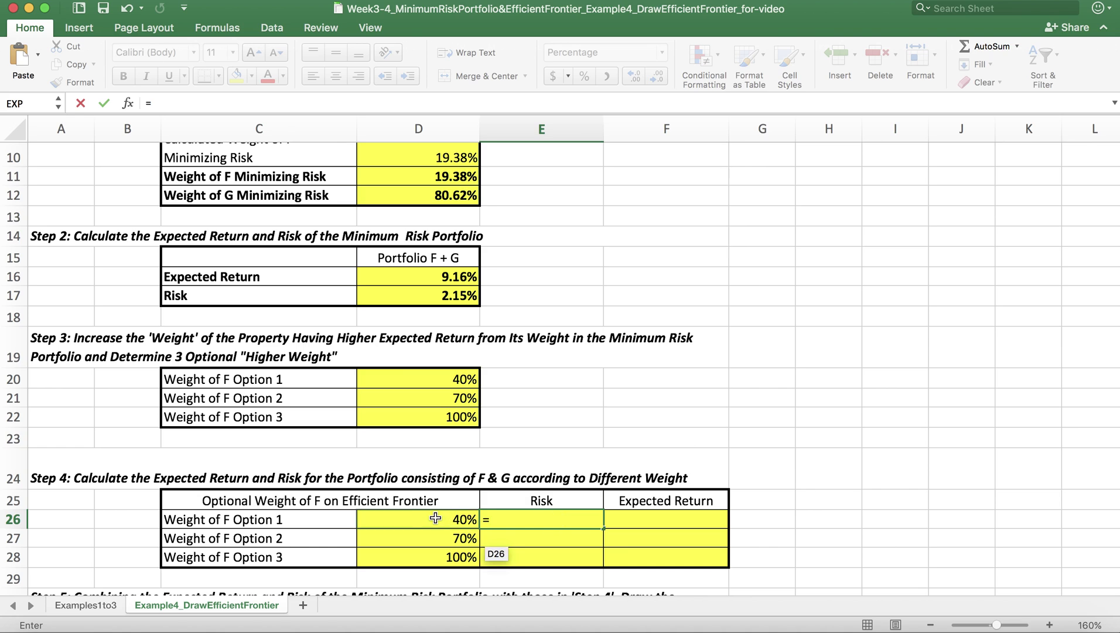
text(^2*)
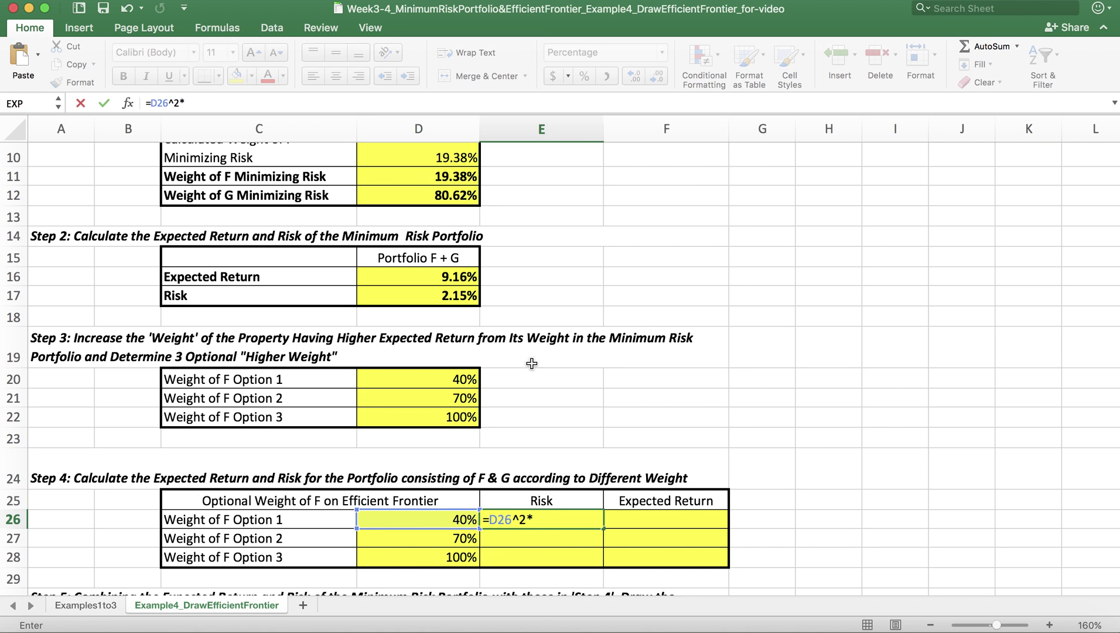
scroll(555, 346, up, 5)
click(443, 220)
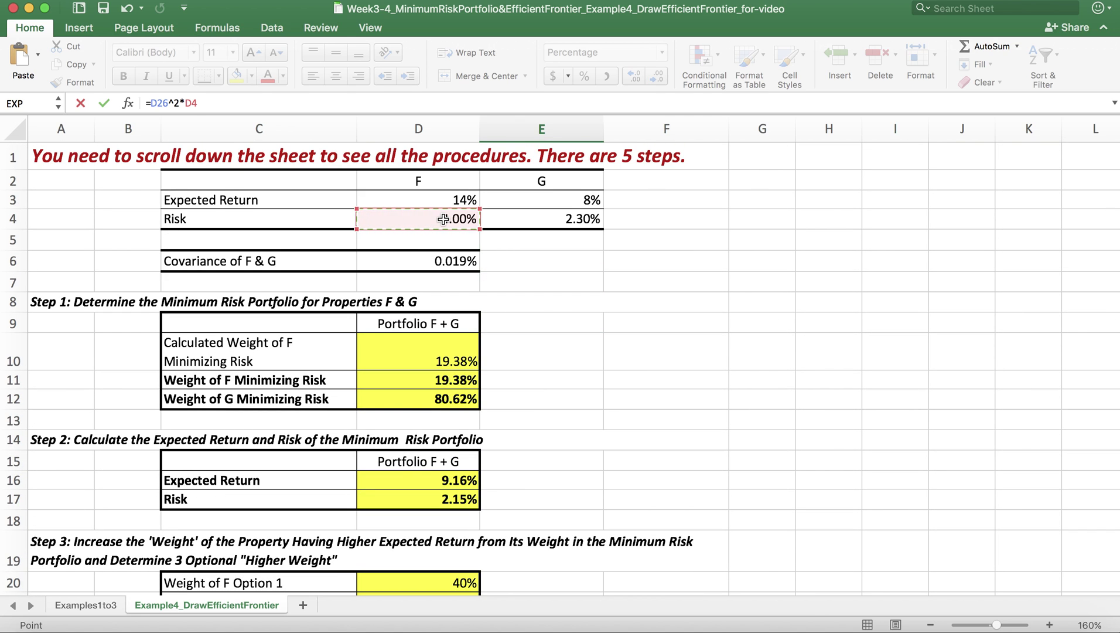
text(^2)
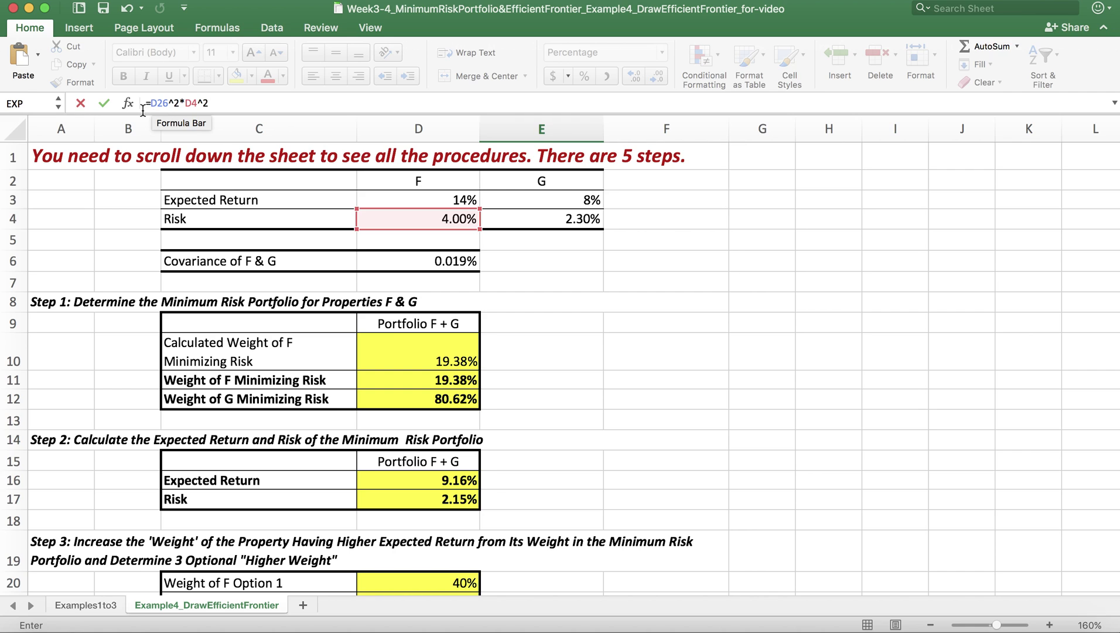
Step: Add property G's squared weight, +(1-D26)^2, to the Option 1 Risk formula in E26
click(277, 106)
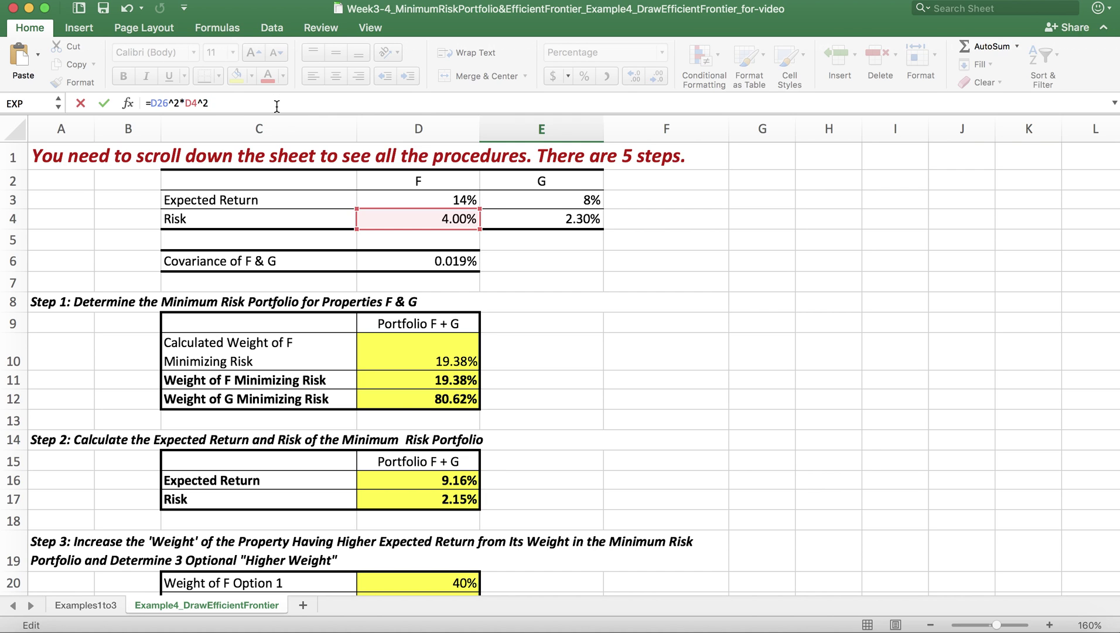
text(+(1-)
scroll(603, 383, down, 10)
scroll(602, 382, up, 2)
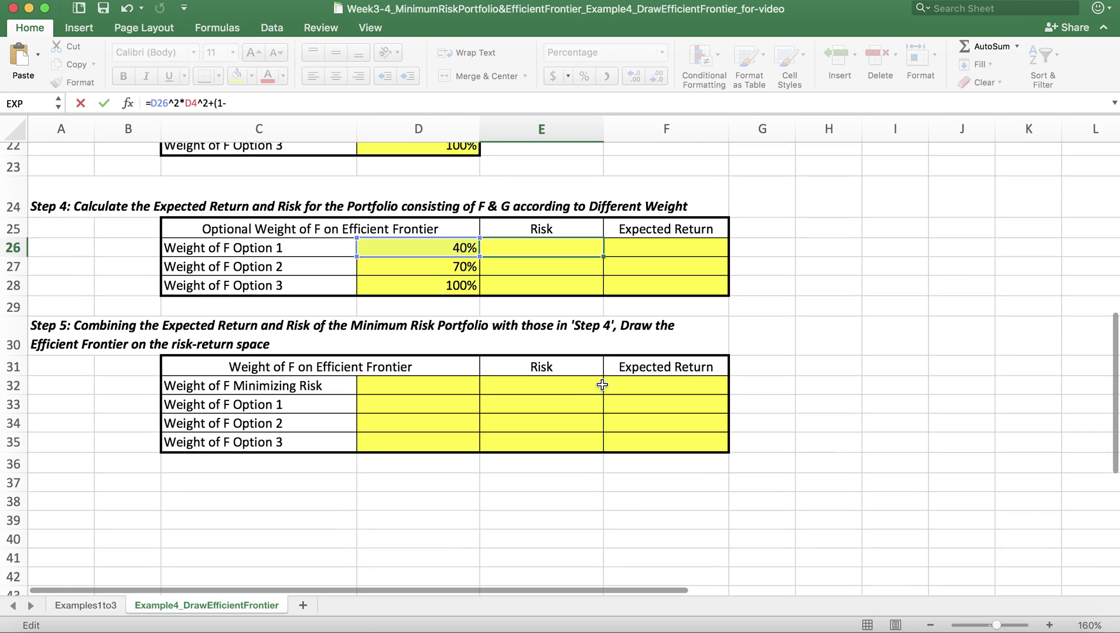
text(-)
click(464, 257)
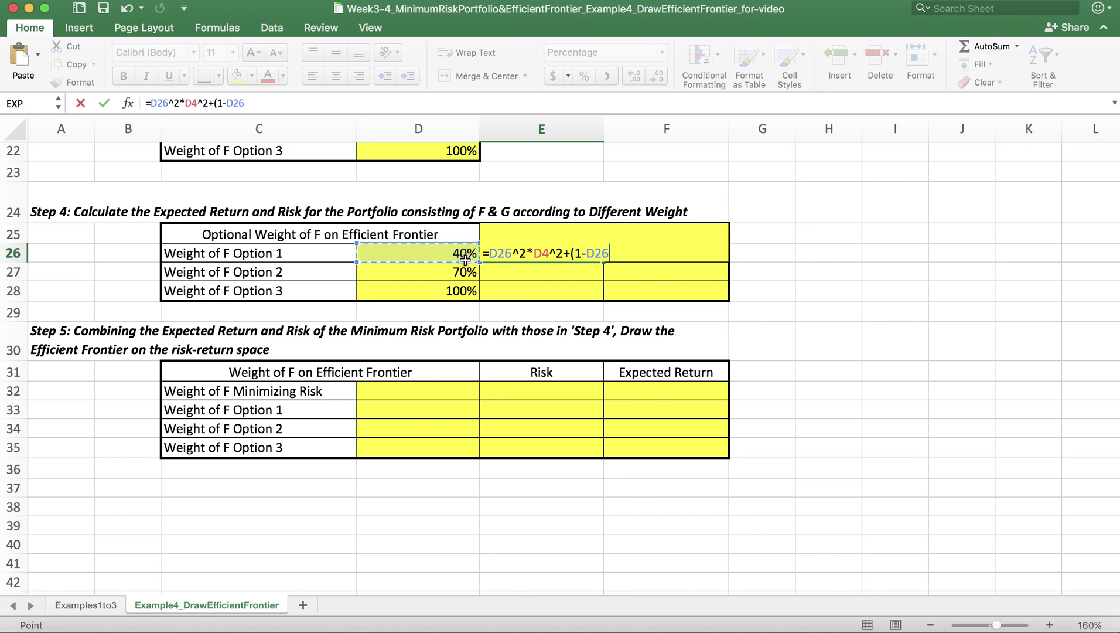
text()^2)
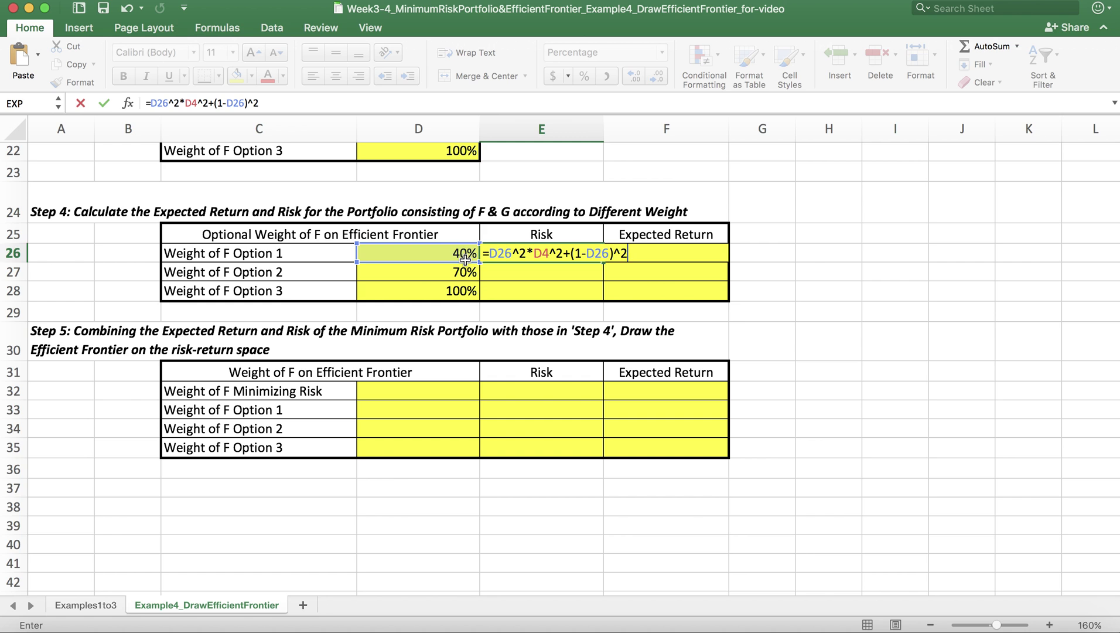
Step: Multiply G's squared weight by its squared risk, E4^2, and append +2* for the covariance term of the E26 formula
text(*)
scroll(537, 209, up, 3)
scroll(538, 209, up, 1)
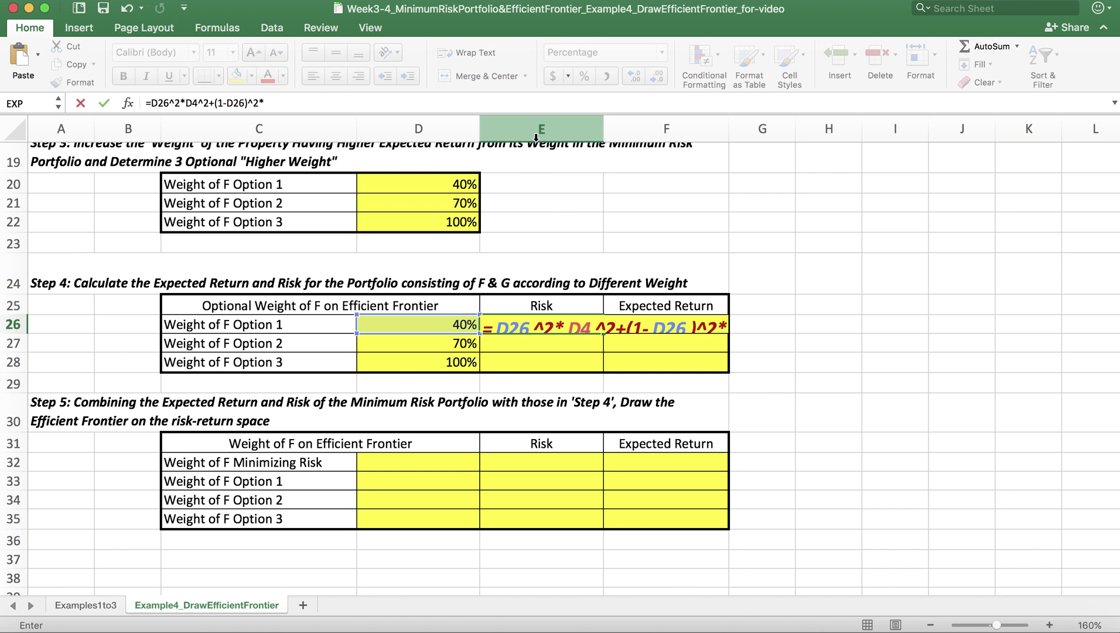
scroll(540, 193, up, 10)
click(565, 222)
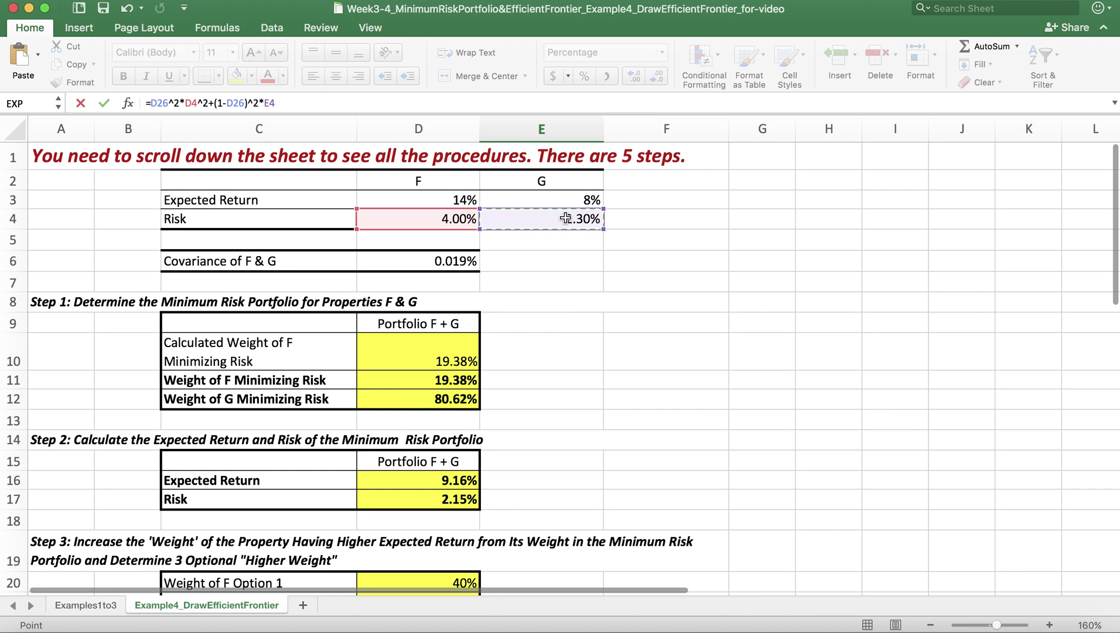
click(384, 104)
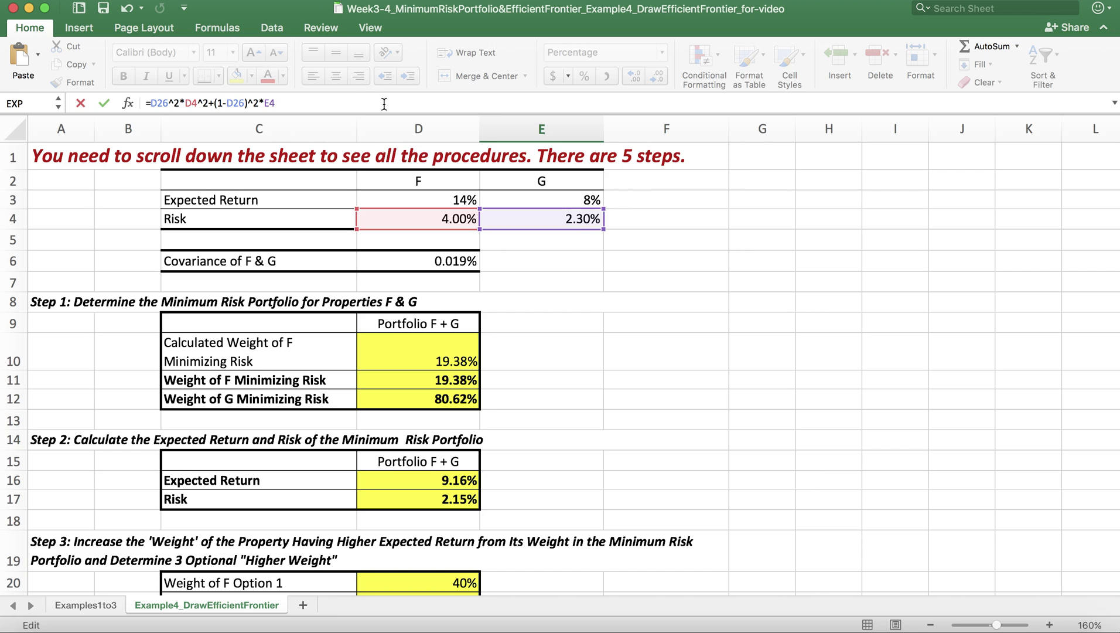
text(^2+2*)
Step: Continue the covariance term of the Option 1 Risk formula in E26 with both property weights, D26*(1-D26)
scroll(560, 424, down, 5)
scroll(561, 424, down, 2)
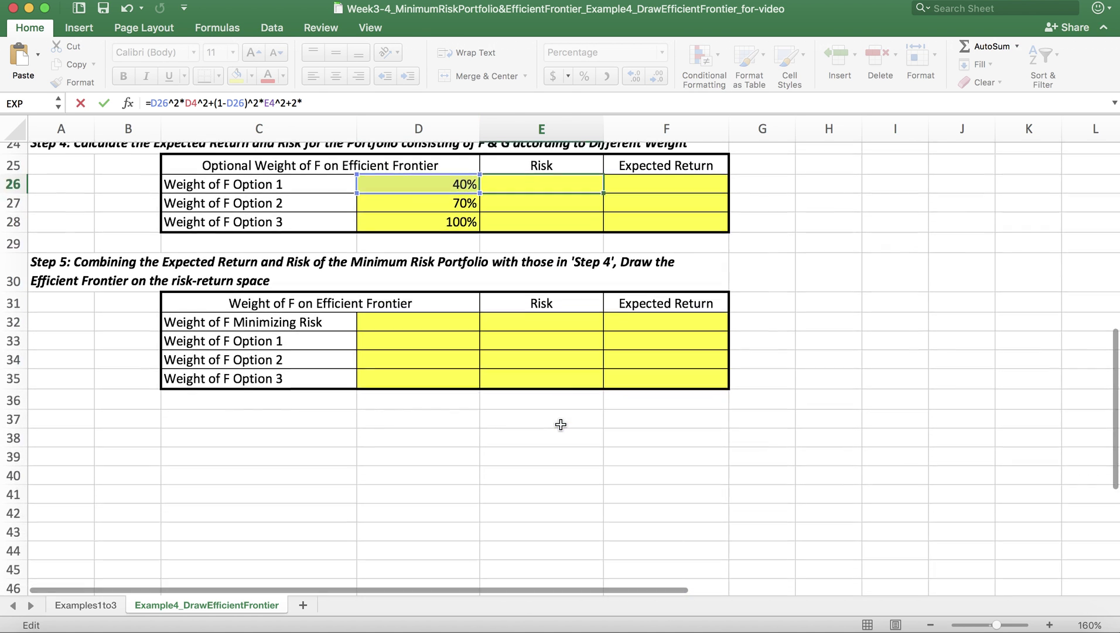
scroll(560, 424, up, 2)
click(451, 319)
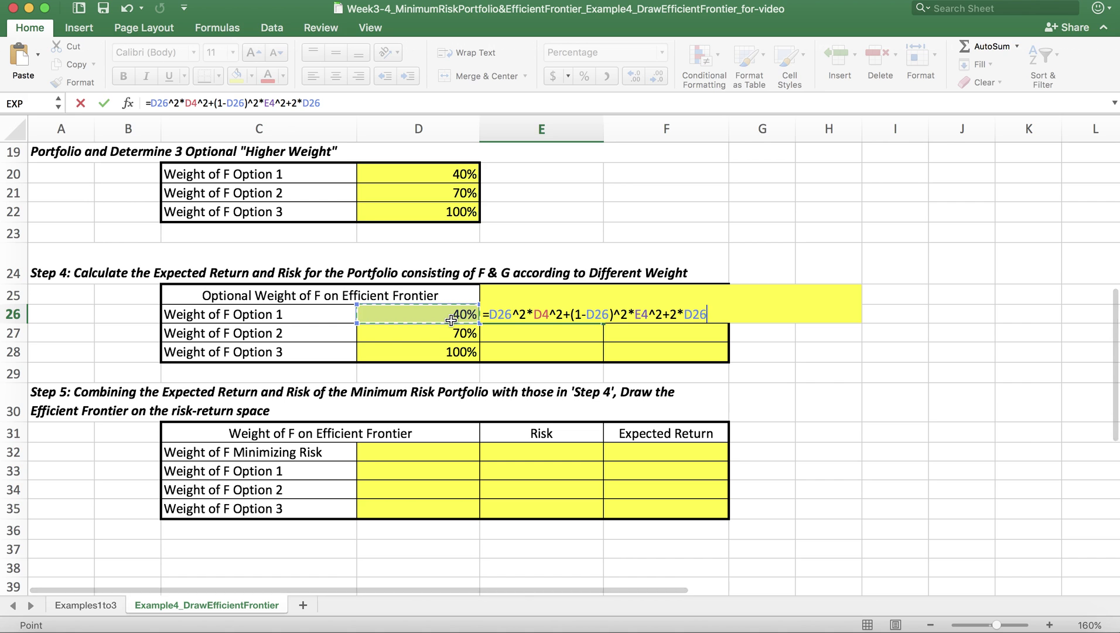
text(*)
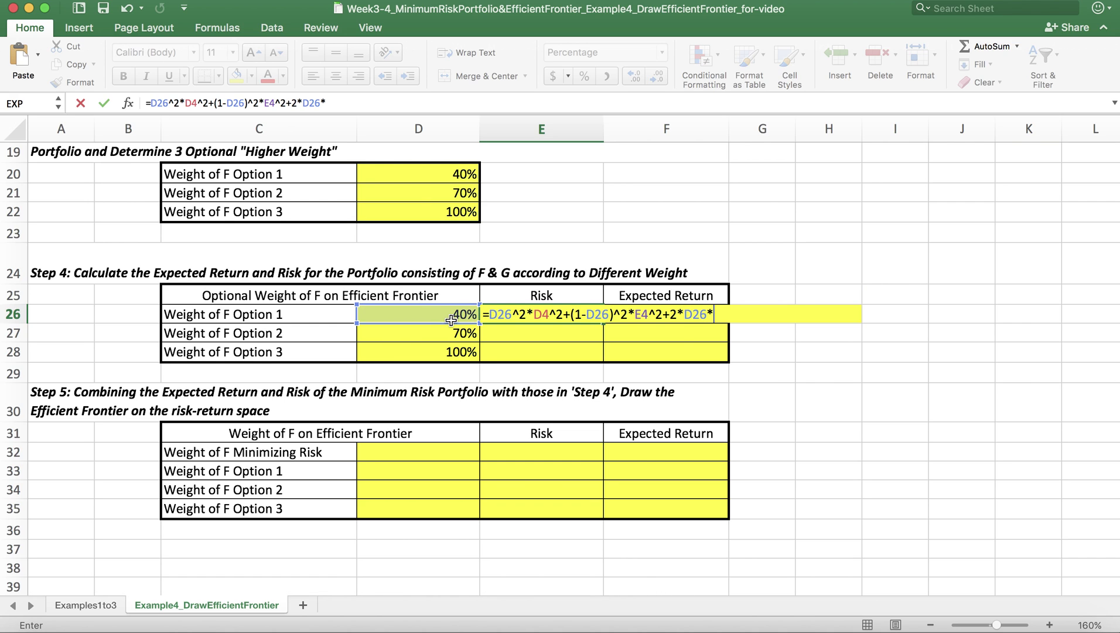
click(393, 103)
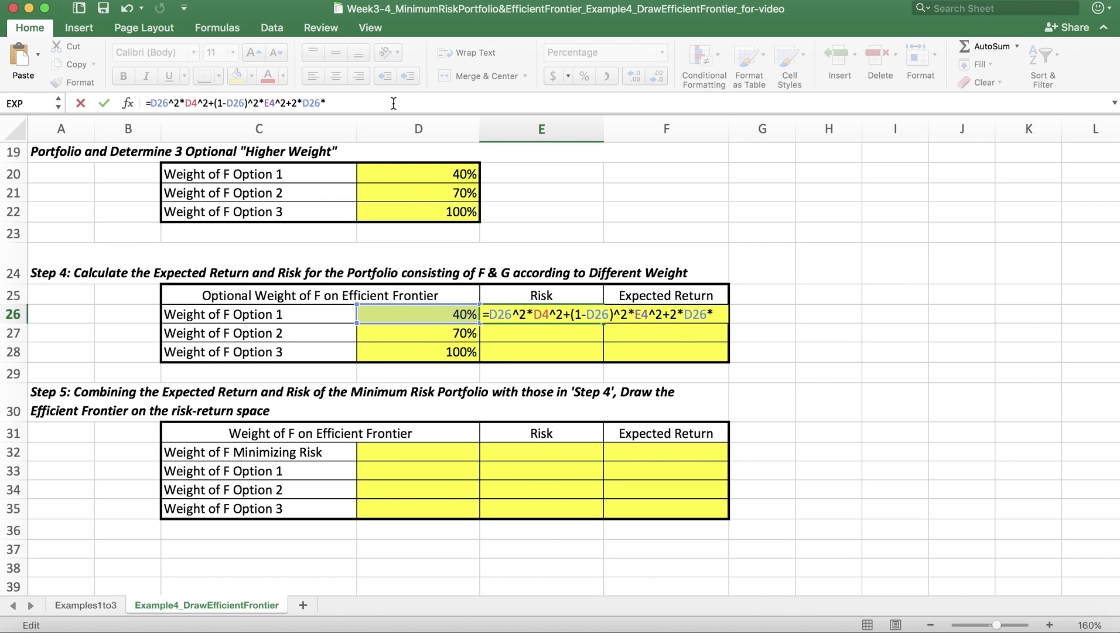
text((1-)
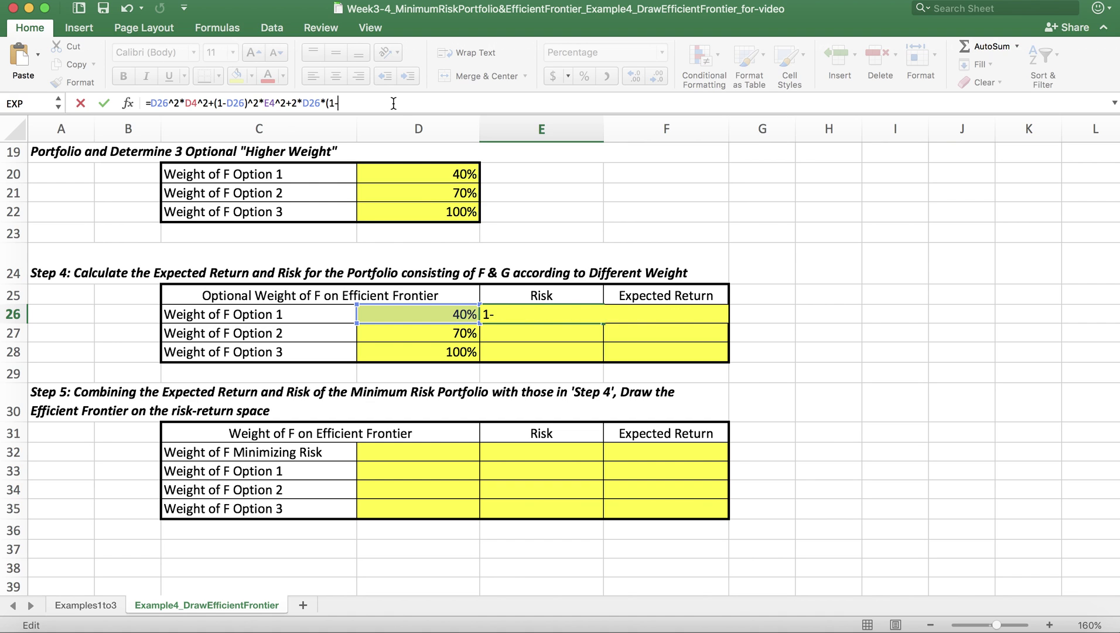
click(465, 317)
text())
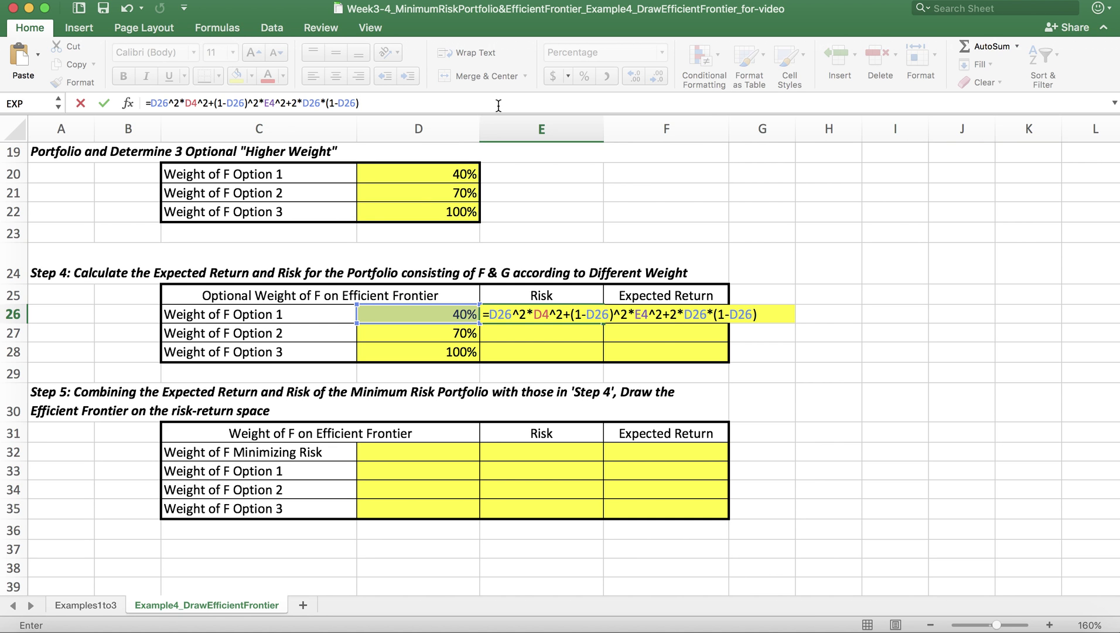
Step: Multiply the weights in the E26 formula's last term by the covariance of F and G, *D6
scroll(504, 192, up, 10)
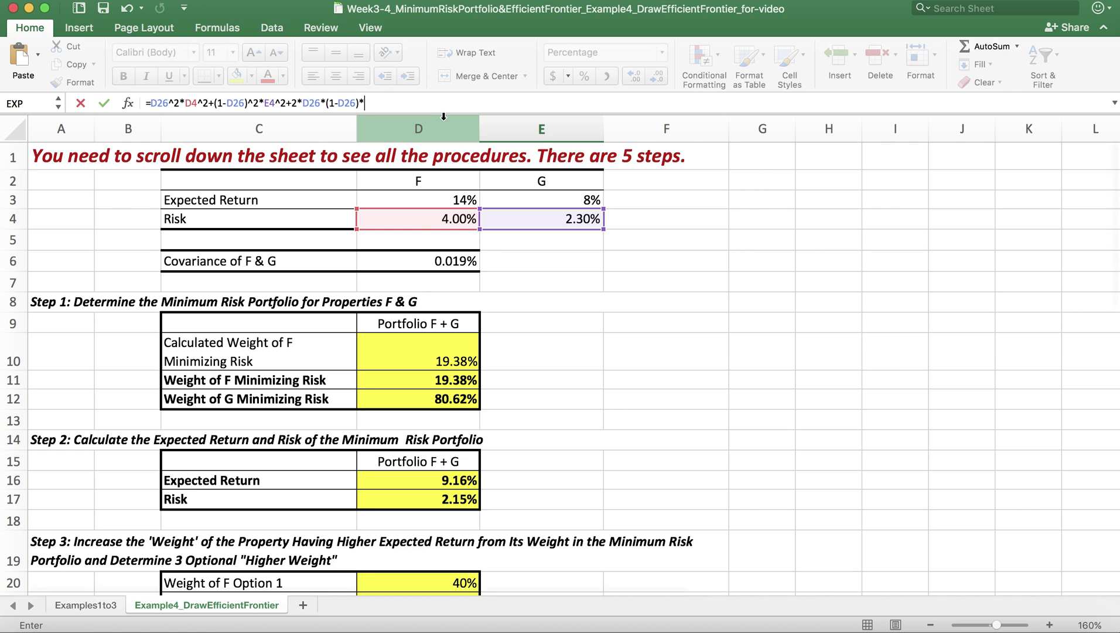
text(*)
click(431, 265)
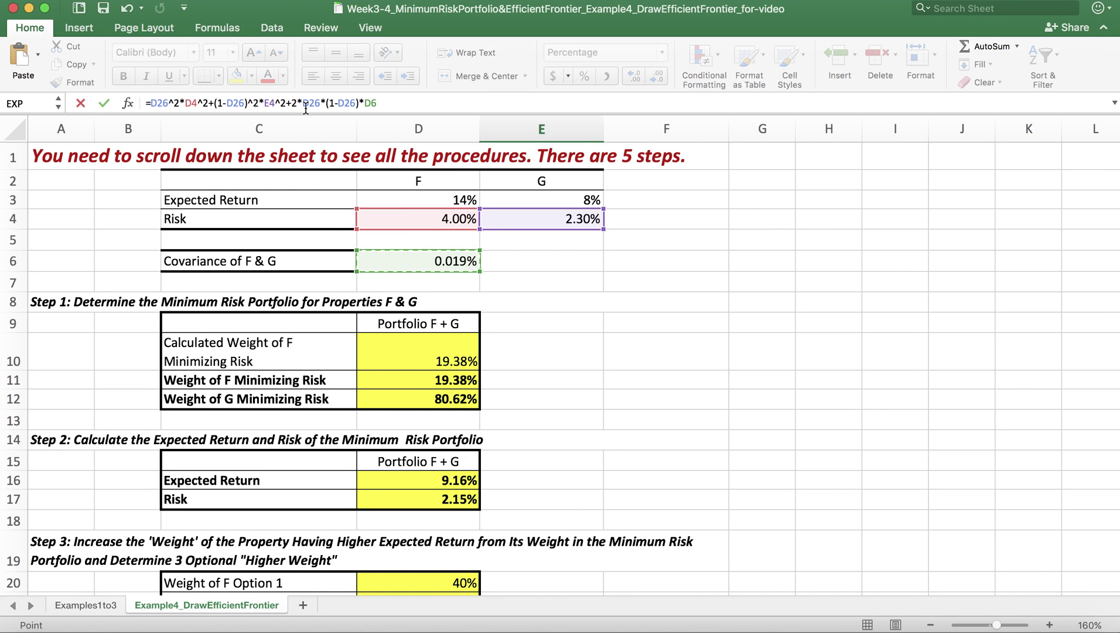
Step: Enclose the whole E26 expression in parentheses, raise it to the power ^(1/2), and enter the formula
click(151, 102)
text(()
click(399, 101)
text())
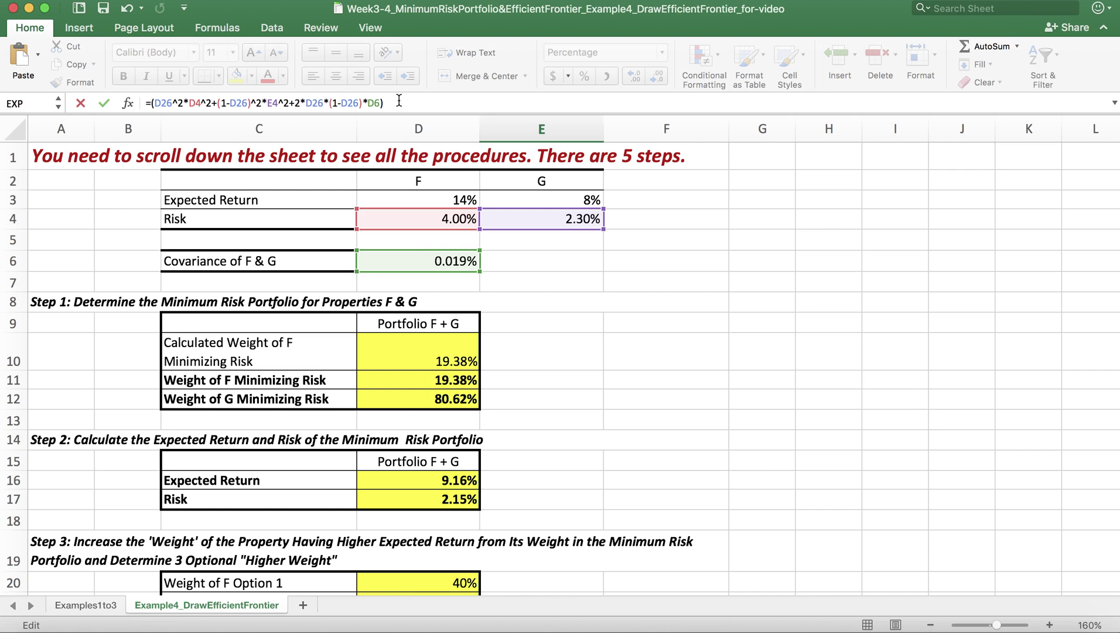
text(^(1/2))
key(Return)
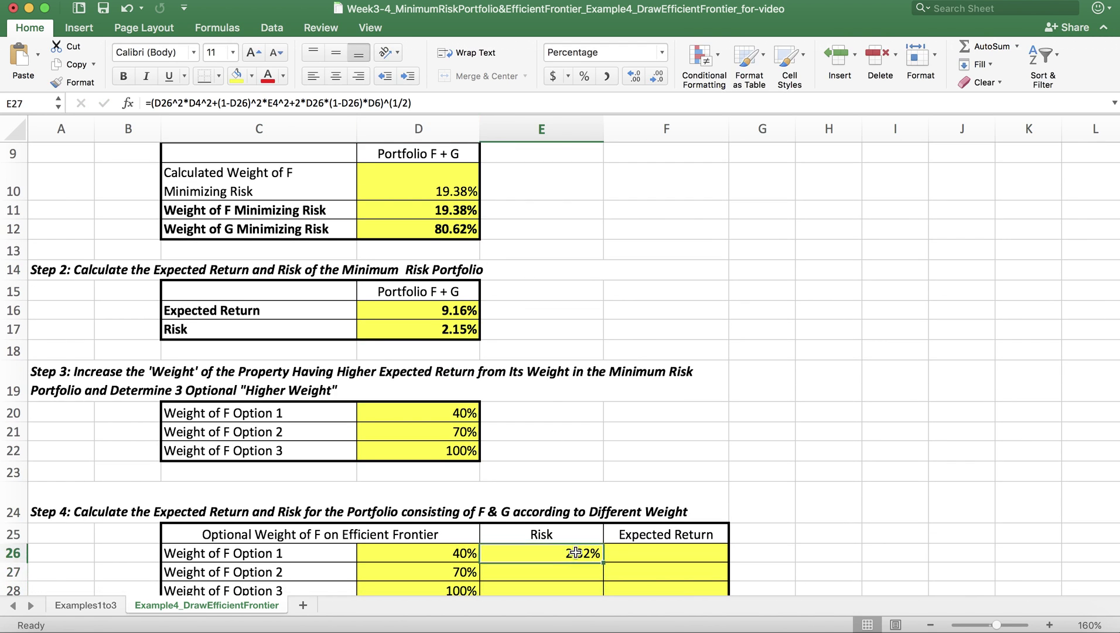
Step: Select the completed Option 1 Risk cell, E26, and save the workbook
click(576, 553)
scroll(576, 553, down, 4)
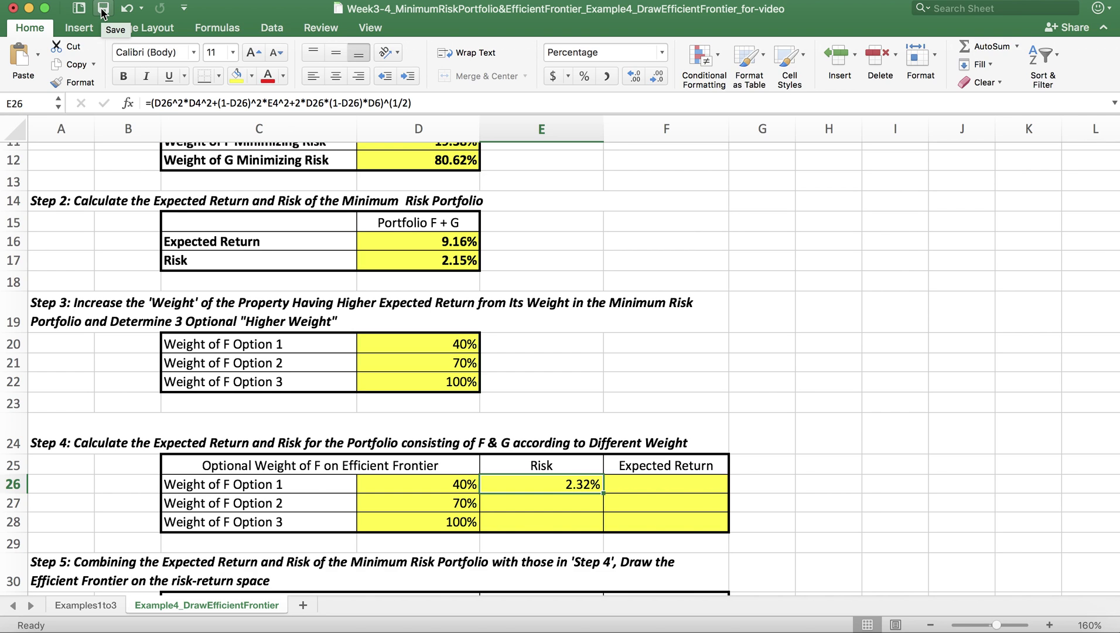
click(103, 8)
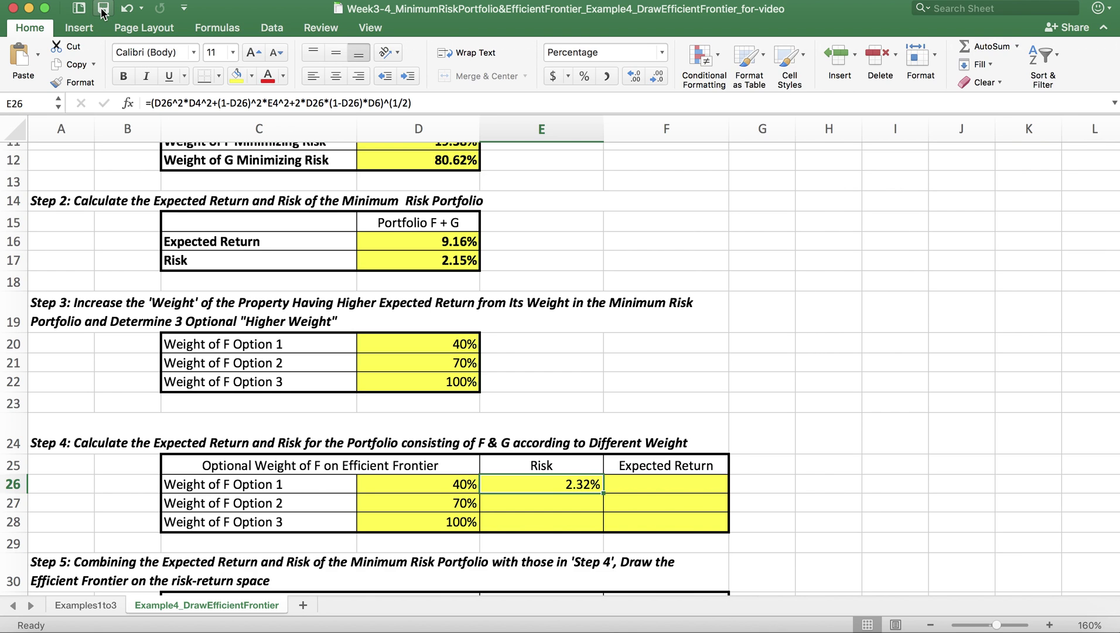